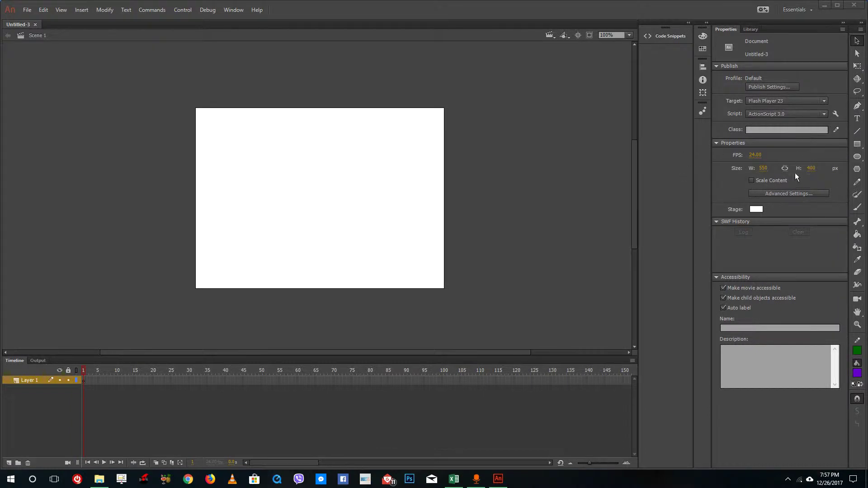
Step: Set the stage size to 800 px wide and 300 px high
click(763, 168)
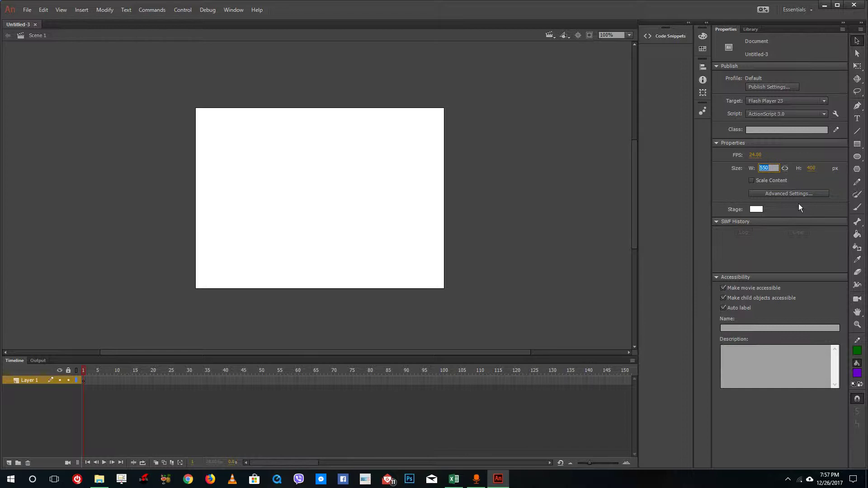
text(800)
key(Tab)
text(300)
key(Return)
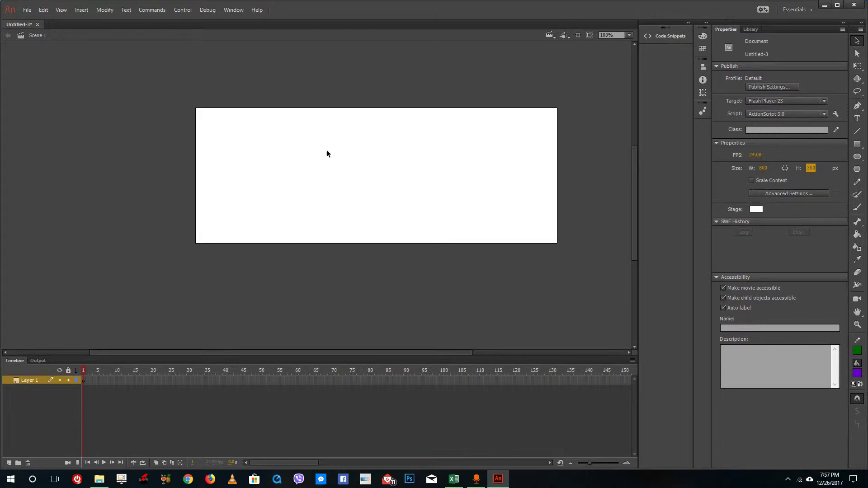
Step: Insert keyframes at frames 11, 23 and 33 of Layer 1 and return the playhead to frame 1
right_click(117, 380)
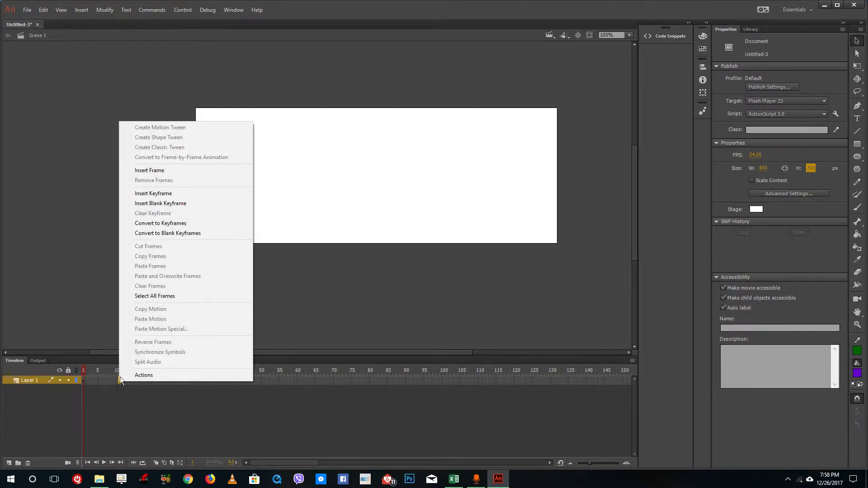
click(152, 170)
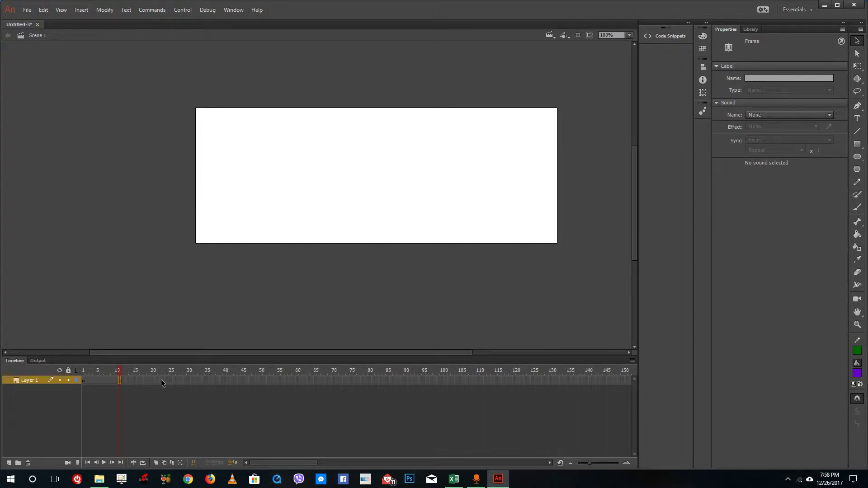
right_click(162, 380)
click(200, 193)
right_click(120, 379)
click(161, 192)
right_click(197, 380)
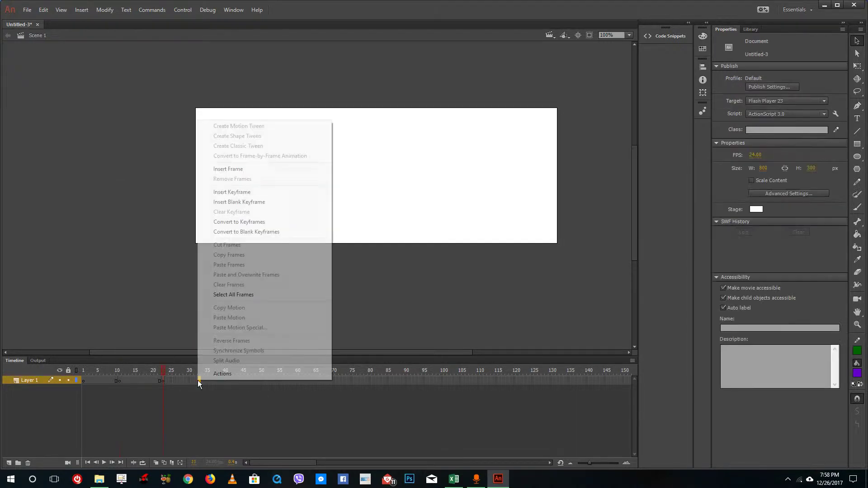
click(246, 192)
click(134, 370)
drag(132, 370, 83, 372)
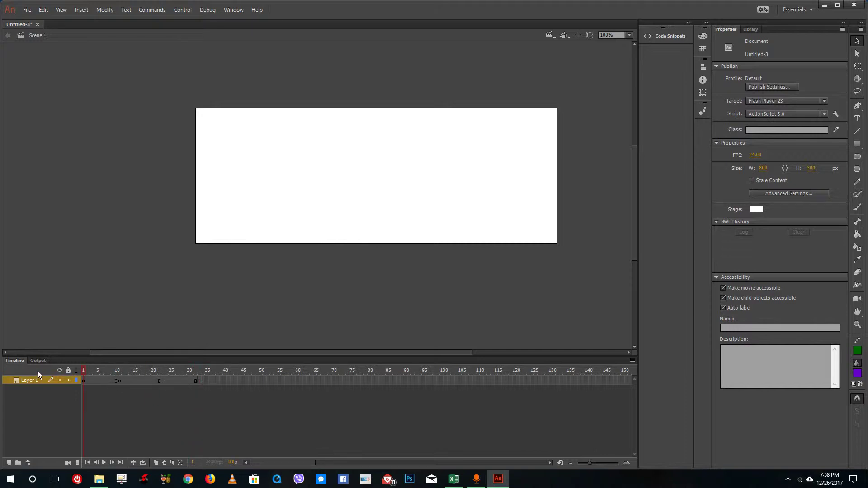
Step: Import the first three photos from the My First Edit > Images folder into the library
click(28, 11)
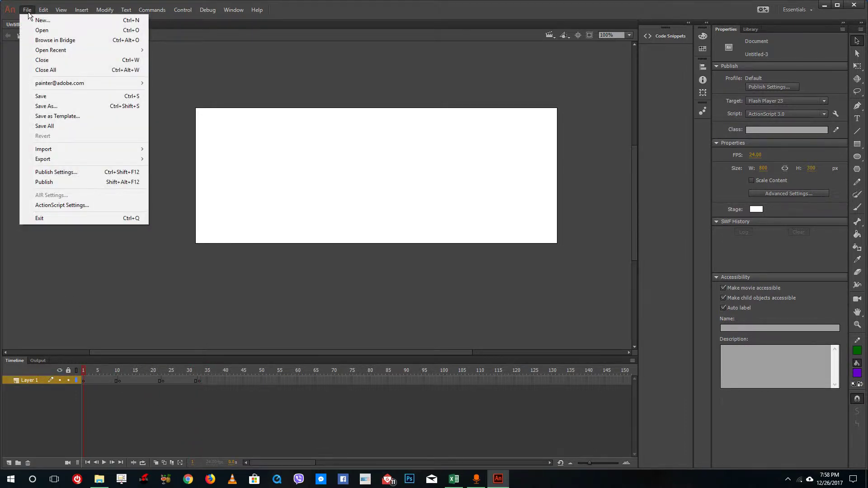
mouse_move(79, 153)
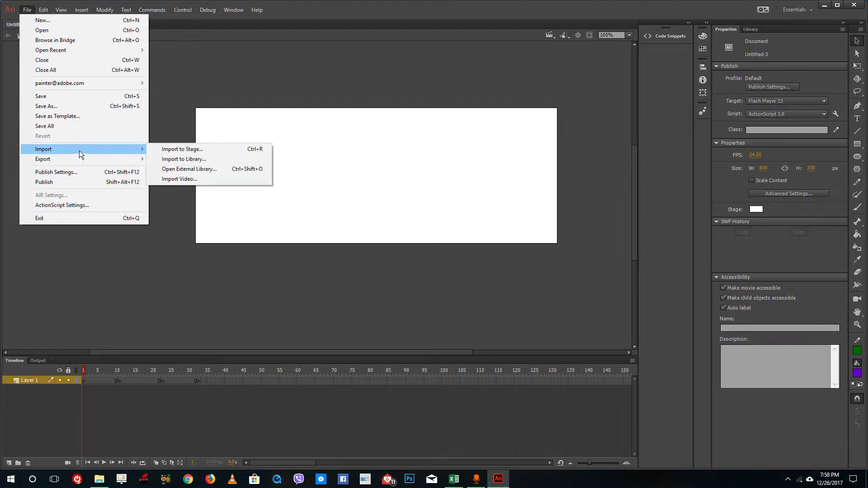
click(204, 160)
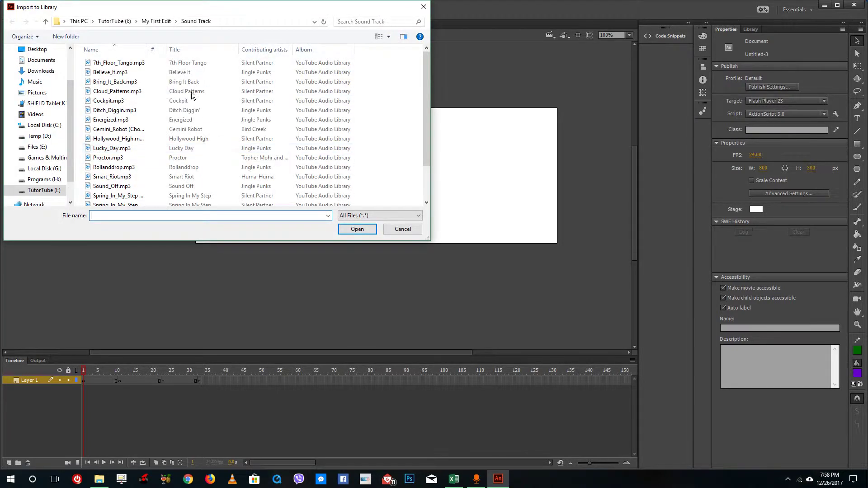
click(161, 23)
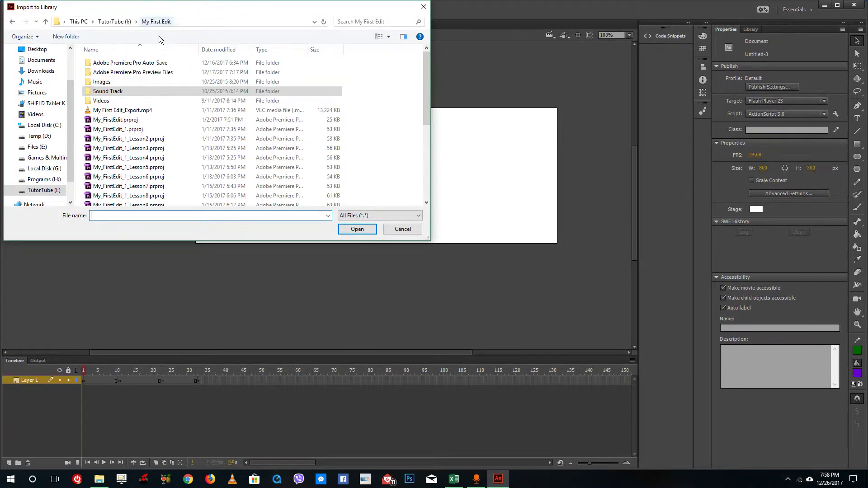
double_click(116, 81)
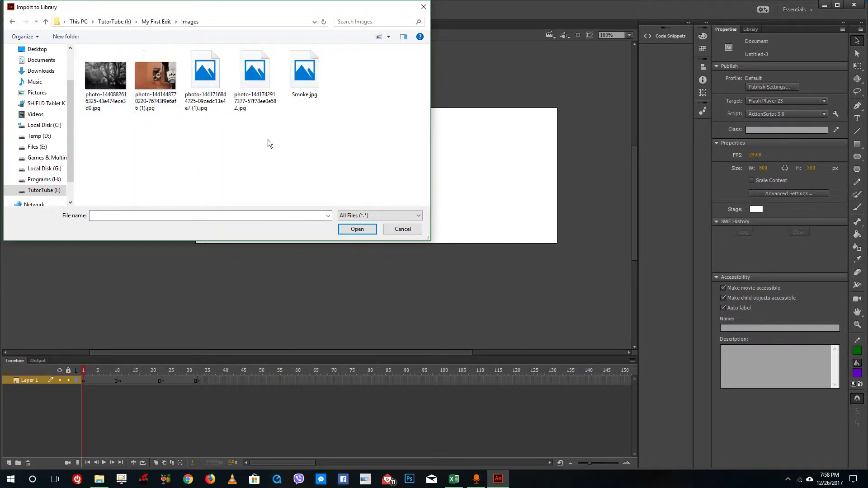
drag(240, 150, 91, 64)
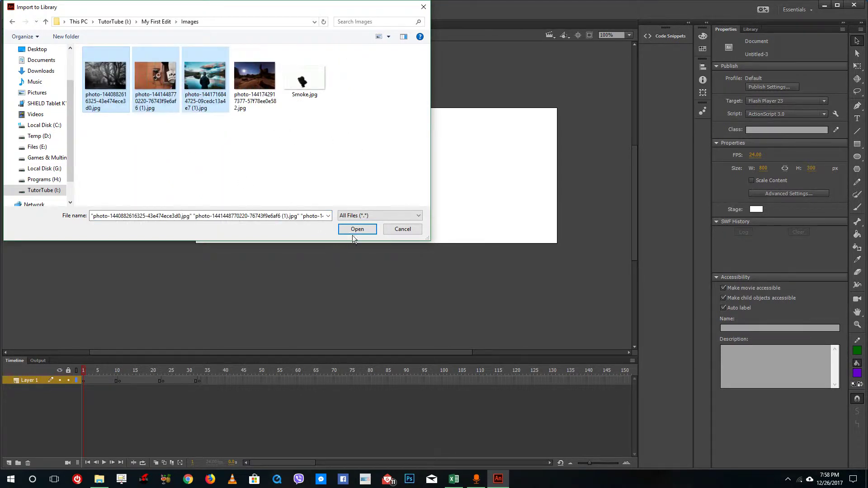
click(353, 229)
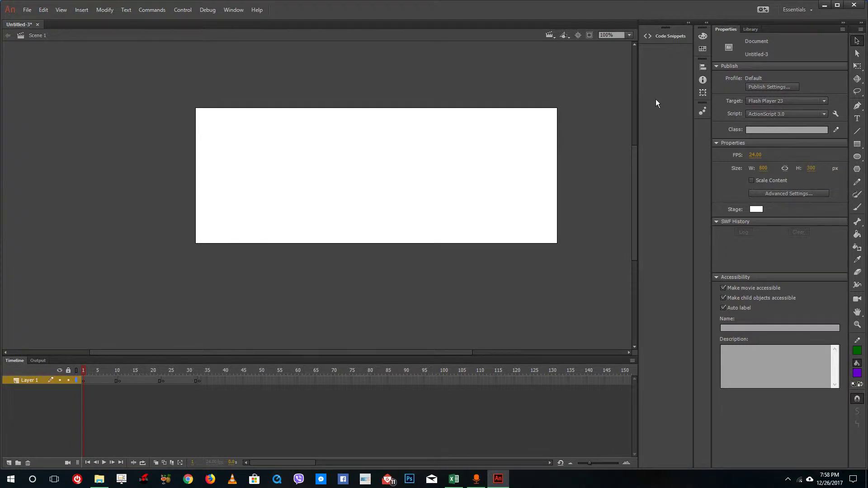
Step: Place the black-and-white forest photo from the library on the stage at frame 1
click(758, 29)
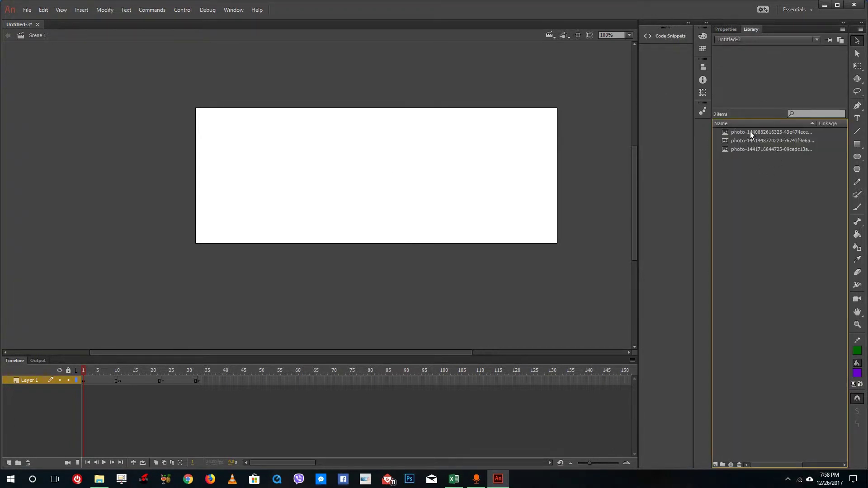
drag(753, 132, 406, 170)
drag(284, 116, 324, 145)
drag(313, 96, 453, 147)
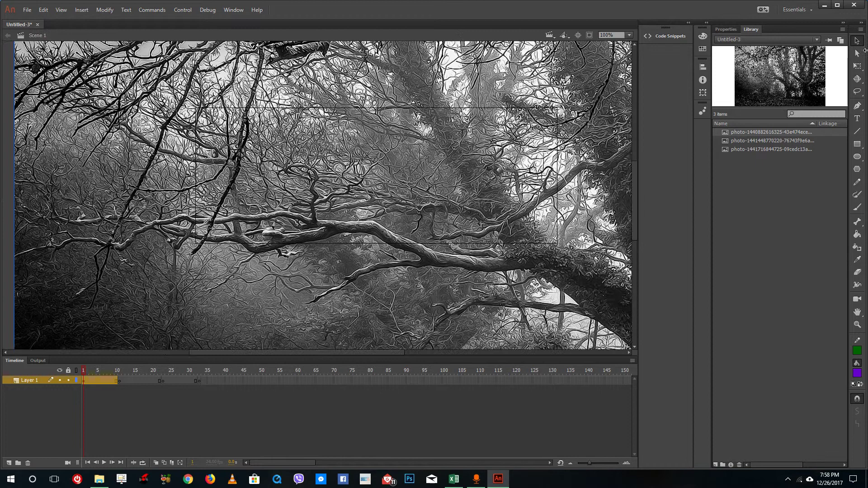
Step: Scale the forest photo down with Free Transform to nearly the stage's width and position it over the stage
click(857, 66)
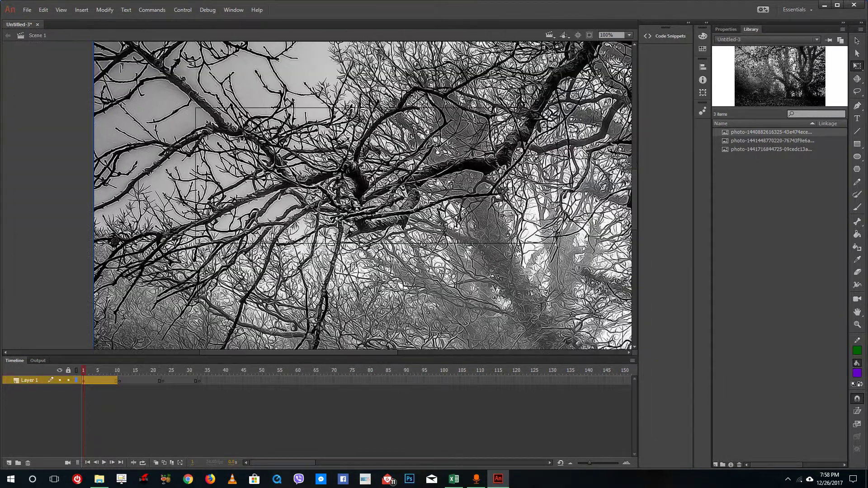
click(630, 35)
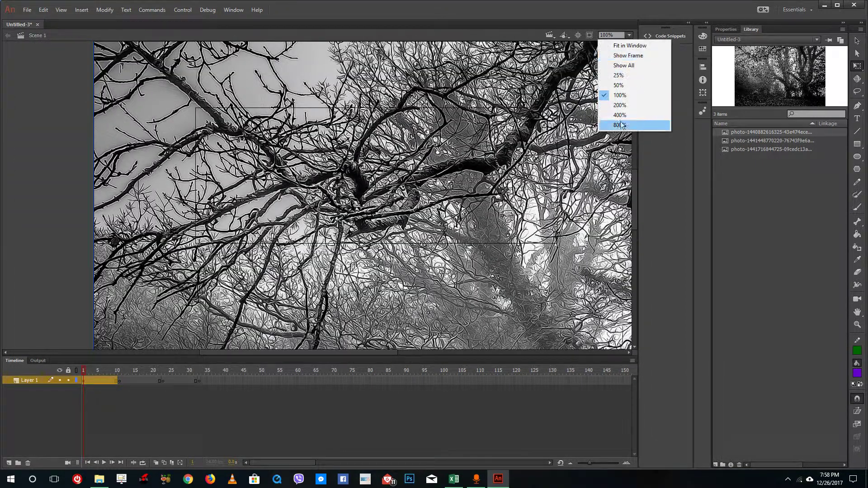
click(624, 116)
click(628, 35)
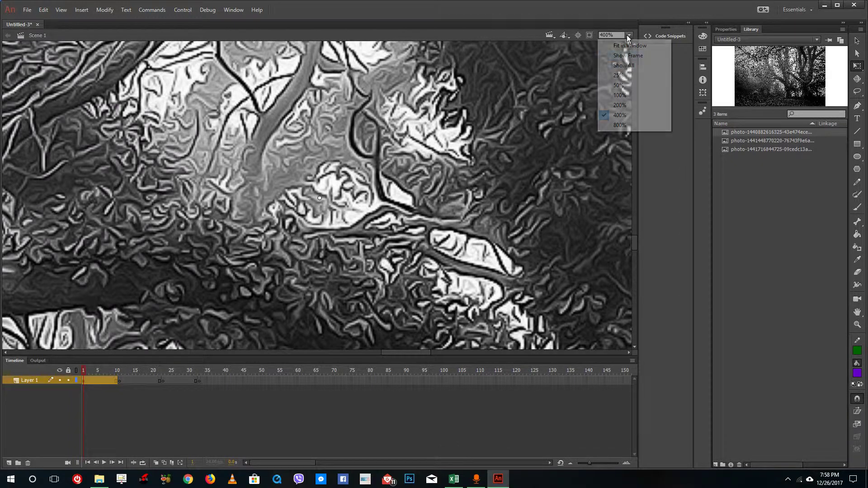
click(610, 76)
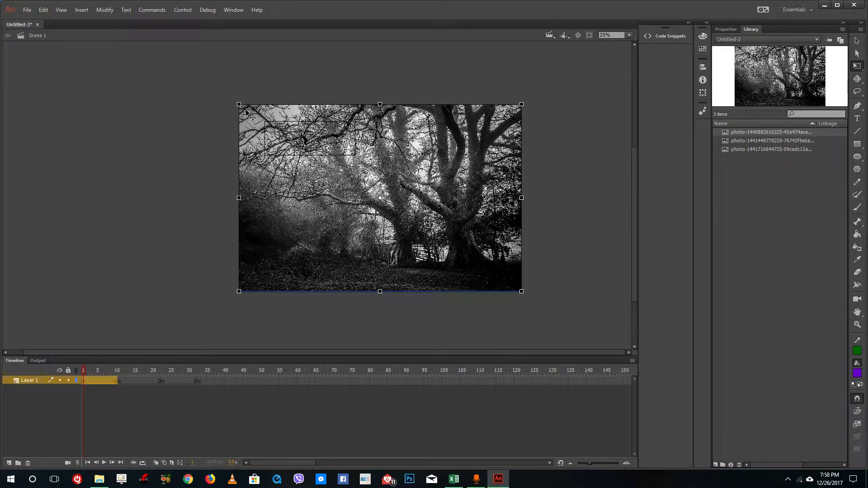
drag(238, 105, 321, 160)
drag(362, 182, 321, 127)
drag(280, 103, 306, 120)
drag(360, 158, 342, 150)
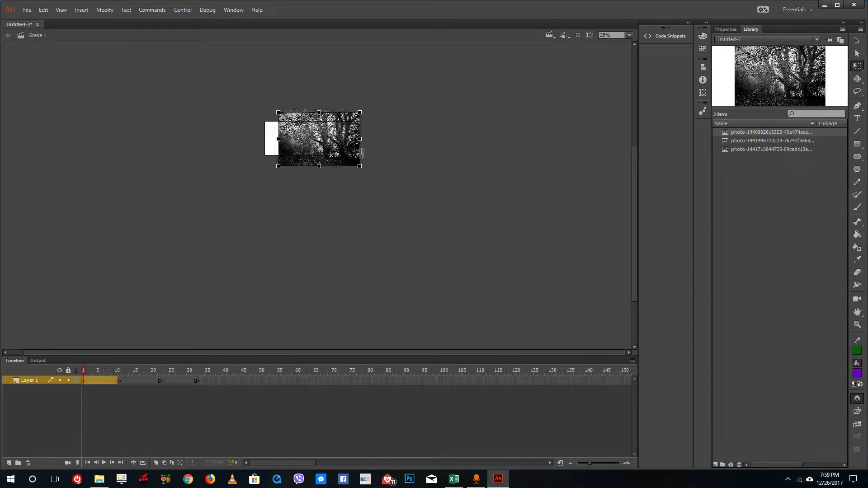
Step: Place the coffee table photo in the empty span starting at frame 11 and shrink it to roughly the stage's size
key(Return)
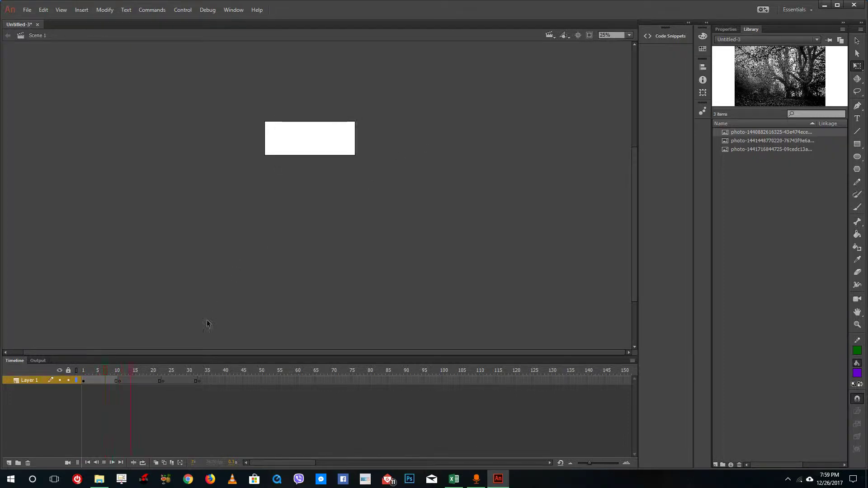
drag(117, 377, 92, 378)
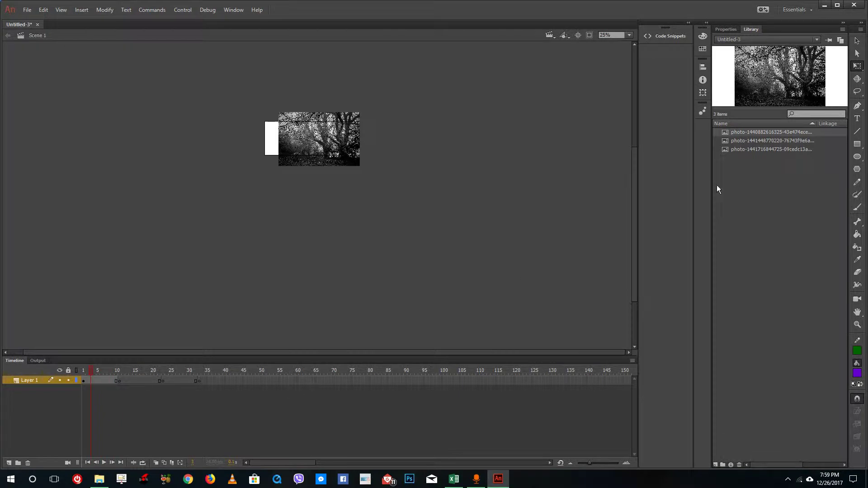
click(145, 373)
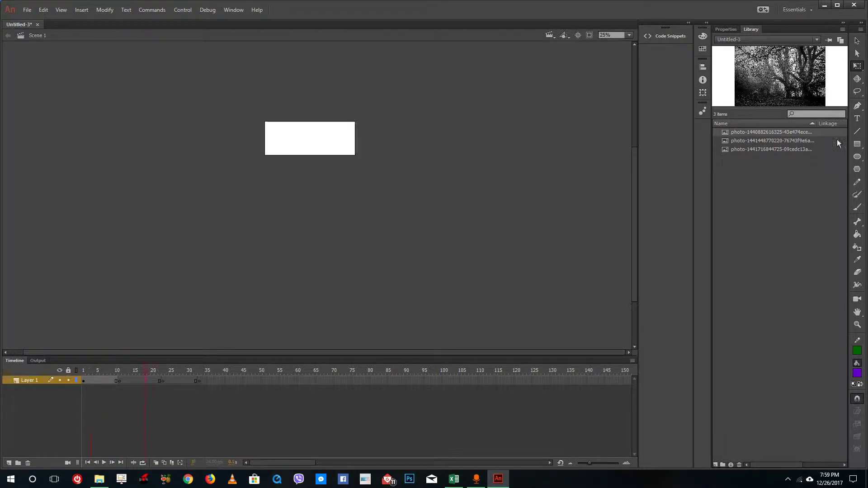
drag(768, 140, 334, 148)
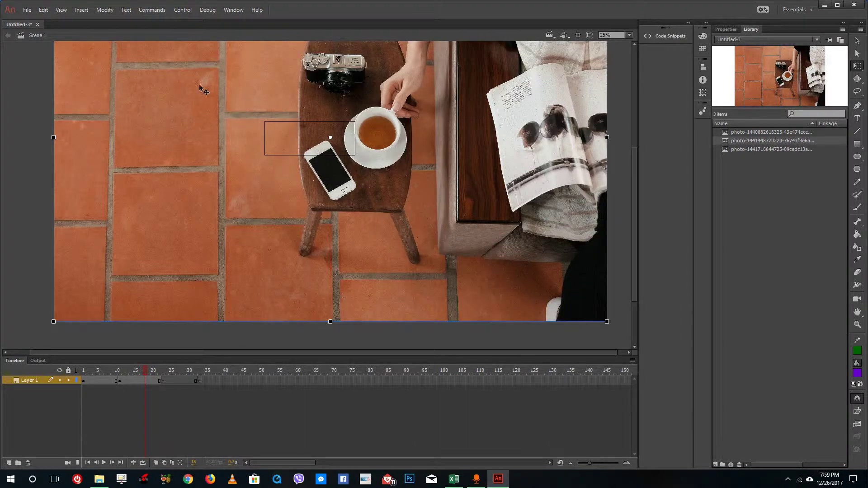
drag(196, 77, 333, 206)
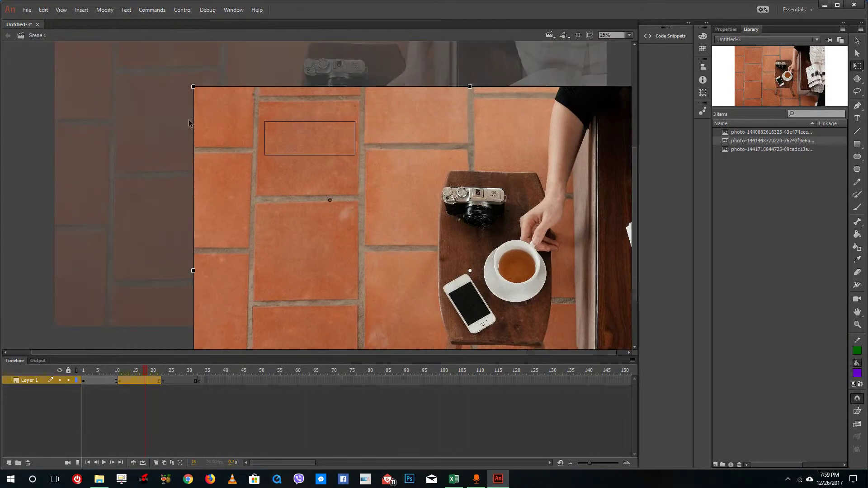
drag(194, 86, 357, 161)
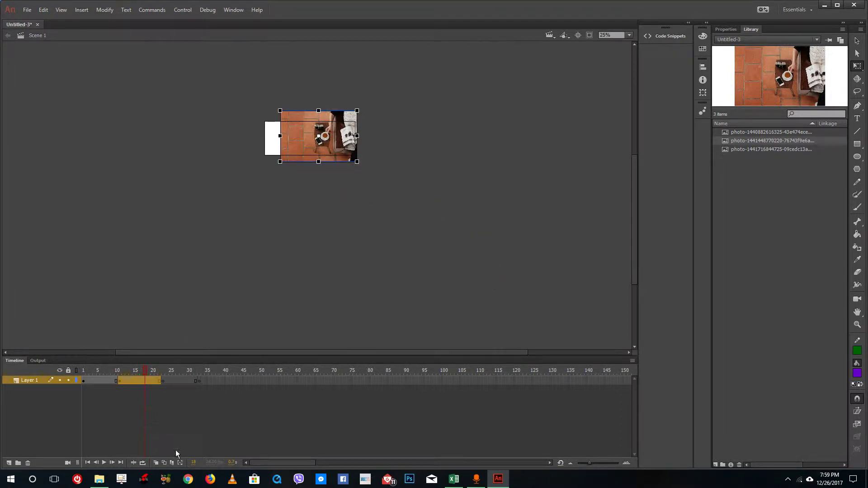
Step: With Onion Skin turned on and extended back to frame 7, slightly enlarge the coffee table photo and realign it over the stage
click(156, 463)
drag(134, 370, 104, 370)
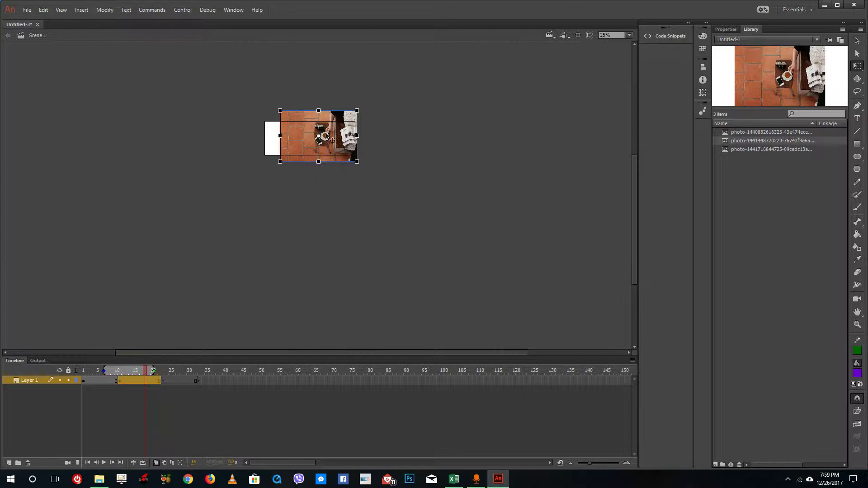
drag(347, 138, 394, 143)
scroll(277, 134, up, 10)
scroll(279, 134, down, 4)
scroll(282, 144, up, 5)
key(alt)
scroll(298, 199, down, 10)
drag(333, 207, 286, 205)
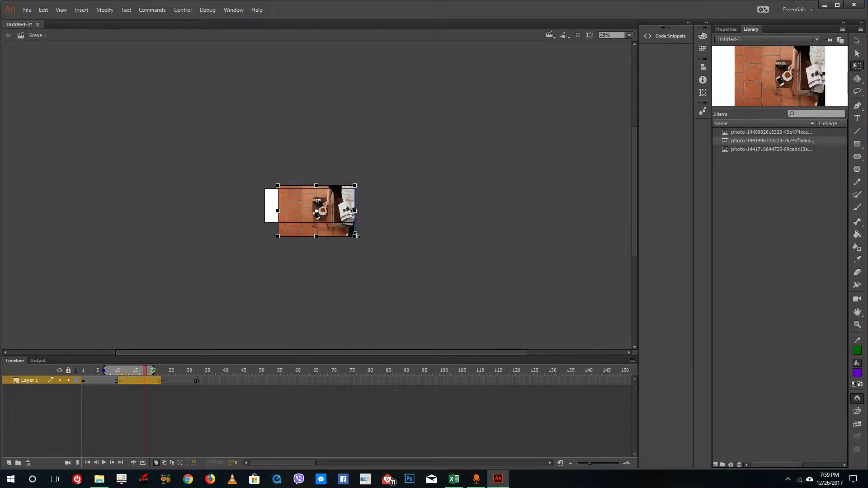
drag(356, 235, 361, 240)
drag(339, 209, 339, 208)
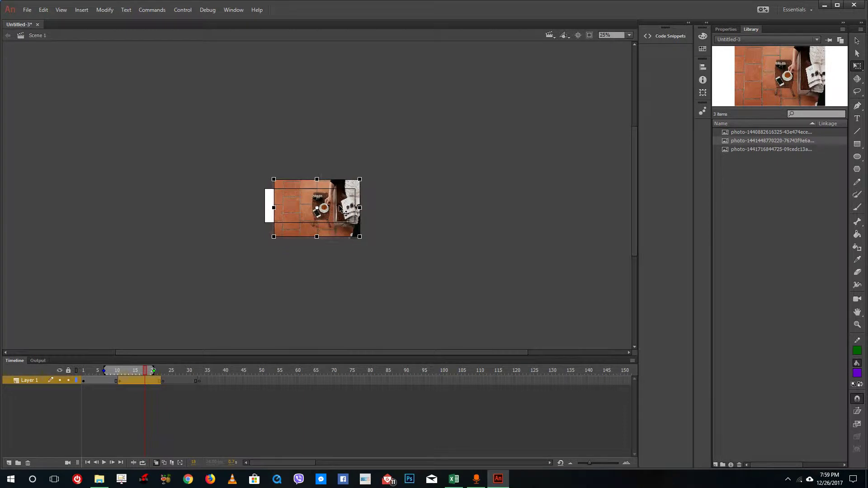
click(402, 178)
Step: Place the mountain lake photo from the library on the stage in the empty span starting at frame 23
click(181, 370)
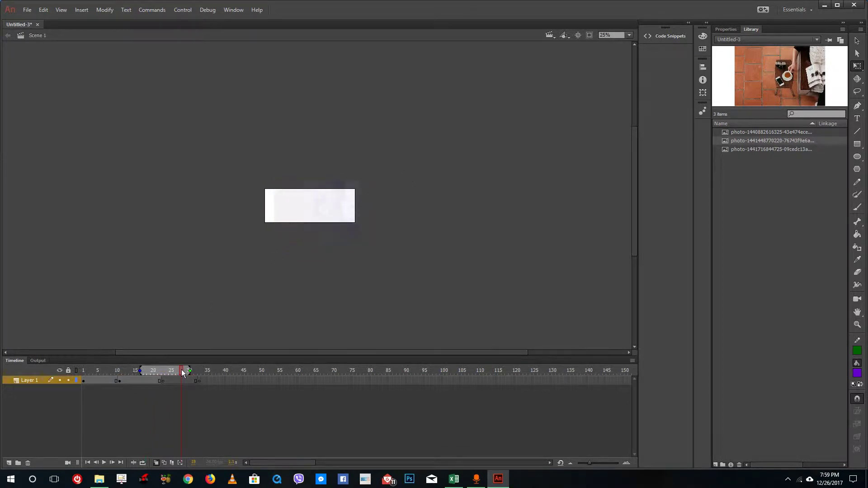
click(761, 149)
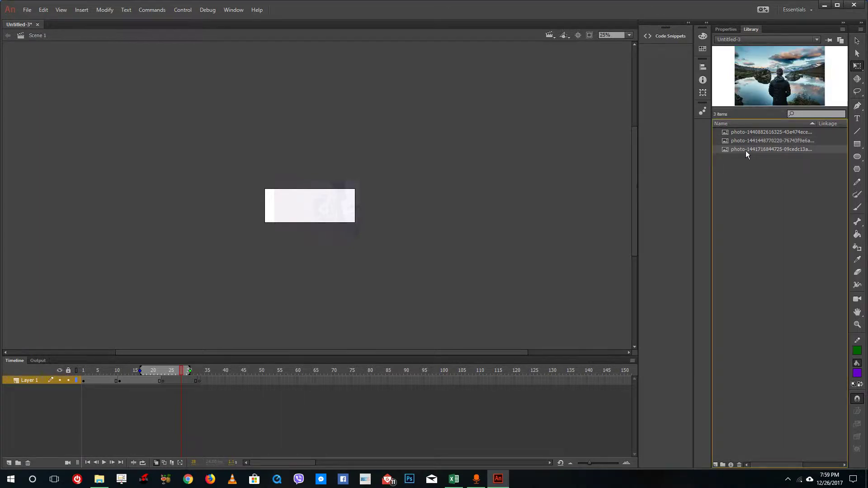
drag(377, 184, 375, 183)
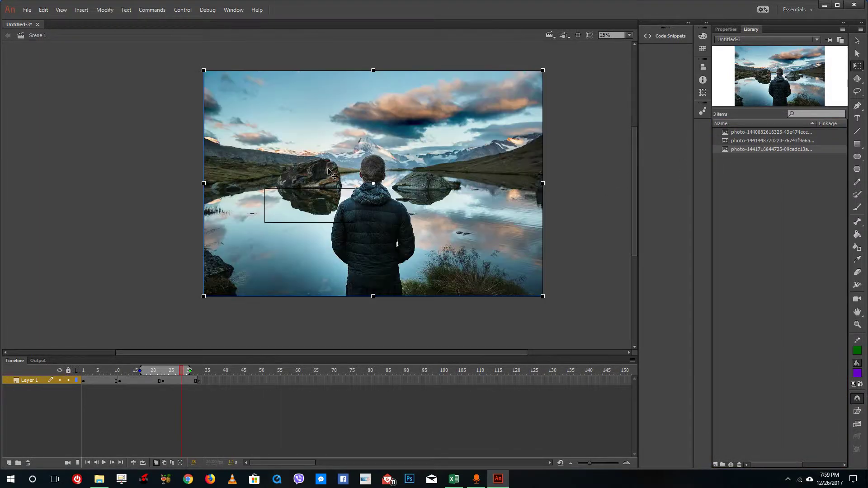
Step: Scale the mountain lake photo down and align its right edge with the right edge of the stage
drag(204, 70, 326, 151)
drag(364, 185, 312, 211)
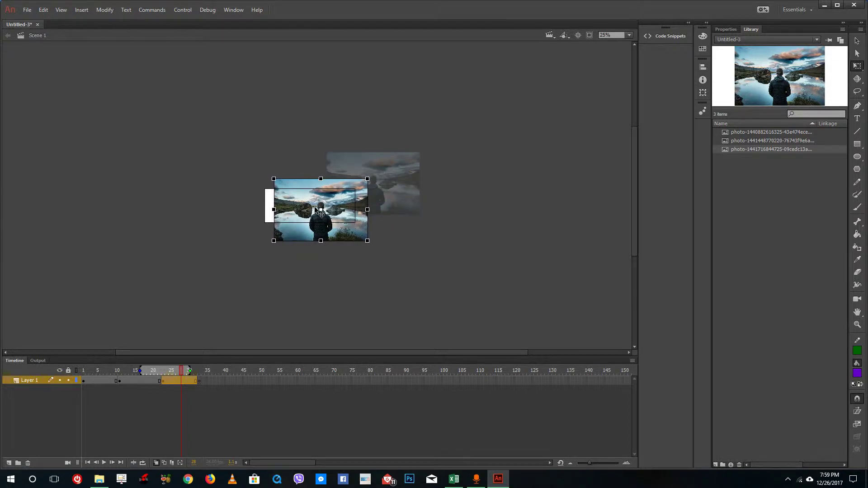
click(383, 234)
click(363, 239)
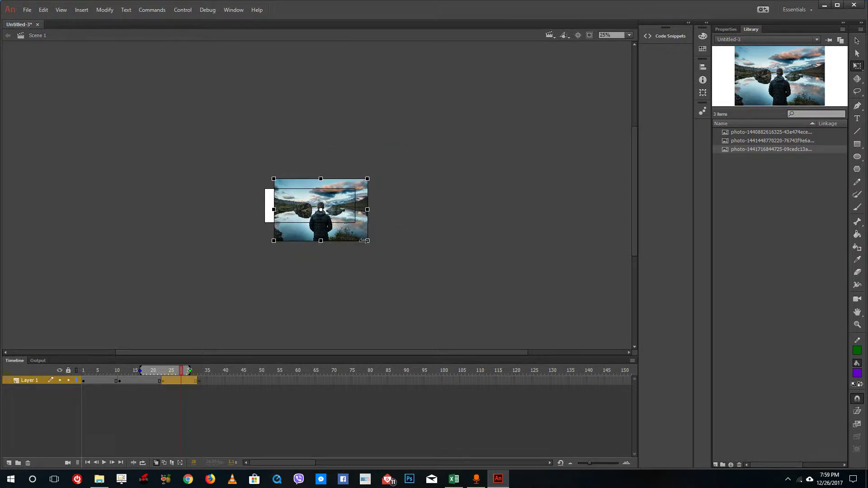
drag(366, 240, 355, 233)
click(403, 218)
click(335, 221)
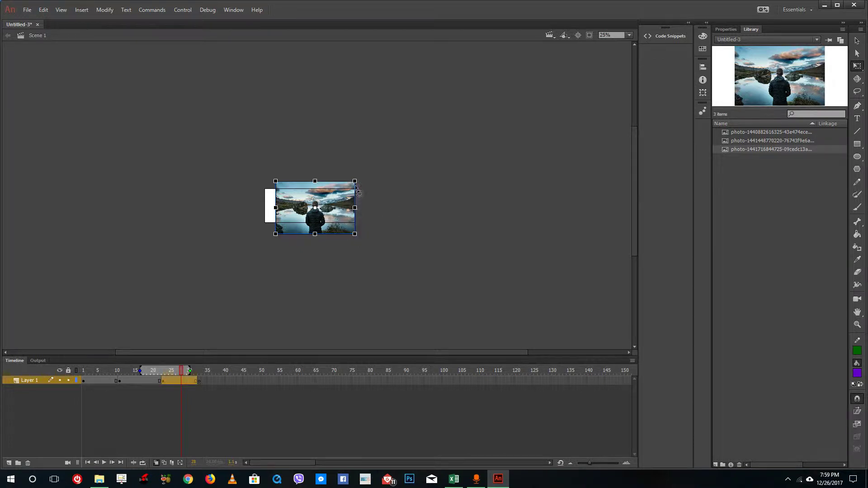
Step: Slightly enlarge the mountain lake photo around its centre so it extends a little past the stage's right edge
drag(355, 180, 359, 177)
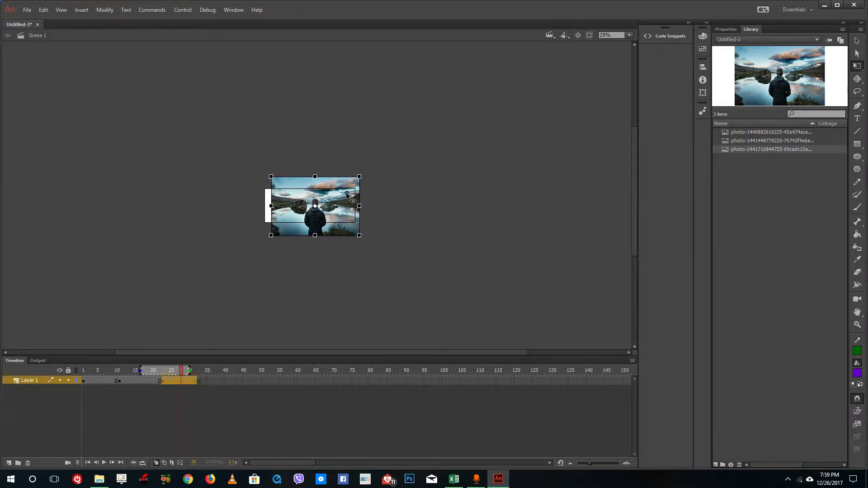
click(398, 211)
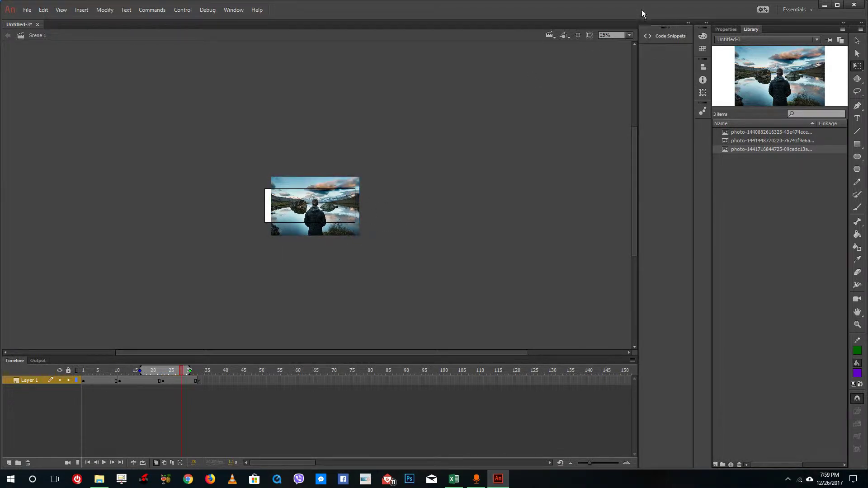
click(629, 35)
click(627, 55)
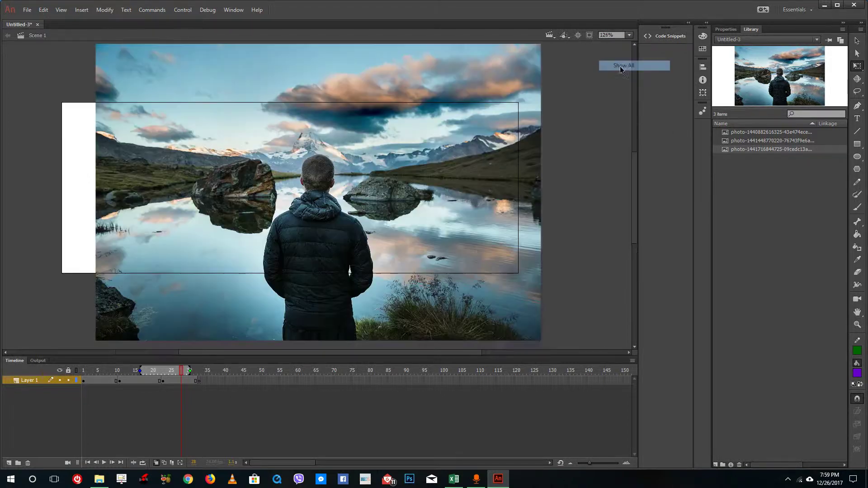
Step: Shift the forest photo in the first span left until its right edge meets the stage's right edge
drag(190, 368, 117, 371)
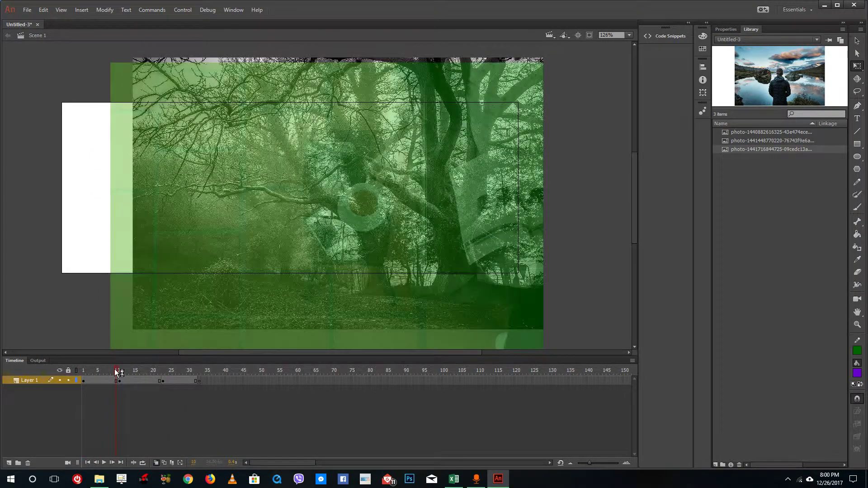
click(215, 189)
drag(208, 188, 181, 189)
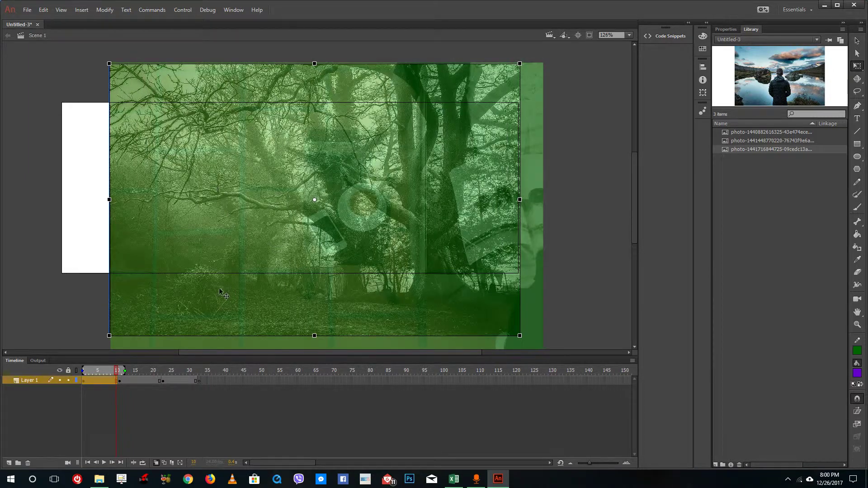
Step: Reposition the coffee table photo in the second span so its left edge lines up with the forest photo
mouse_move(112, 374)
mouse_down()
mouse_move(74, 371)
mouse_move(128, 372)
mouse_up()
drag(155, 294, 147, 270)
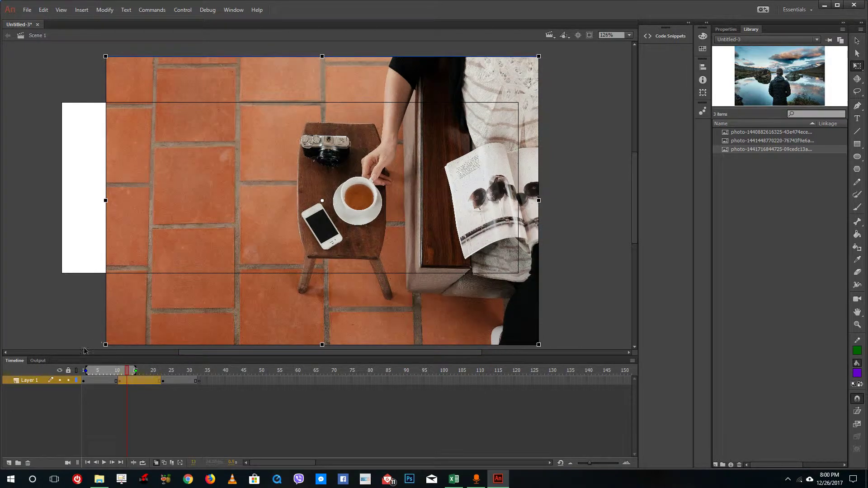
drag(101, 371, 127, 369)
mouse_move(117, 217)
mouse_down()
mouse_move(160, 220)
mouse_move(126, 221)
mouse_up()
Step: Nudge the forest photo slightly up and right until its left edge matches the onion-skinned coffee table photo
click(85, 288)
drag(119, 368, 113, 371)
drag(130, 222, 130, 219)
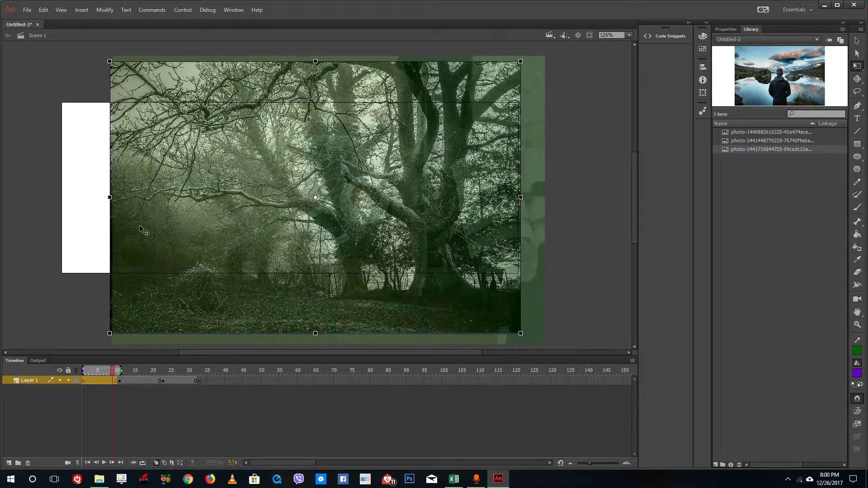
key(Right)
key(Right)
key(Right)
key(Right)
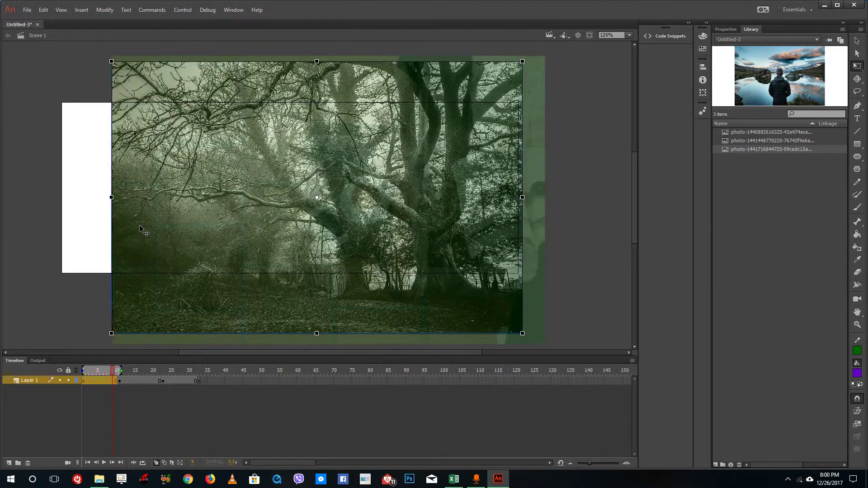
Step: With the onion skin range extended back to frame 5, move the mountain lake photo so its left edge lines up with the other photos
drag(135, 370, 172, 370)
drag(112, 325, 146, 321)
key(shift+Right)
key(shift+Right)
key(shift+Right)
key(shift+Right)
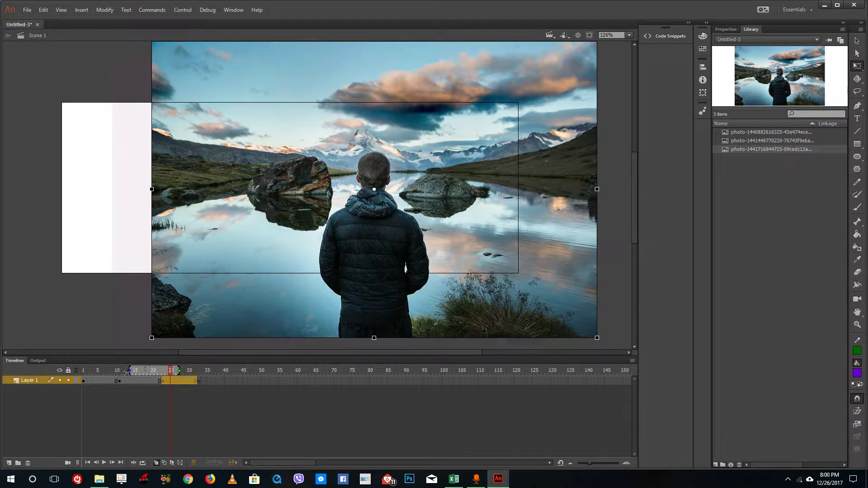
drag(129, 370, 93, 371)
drag(241, 228, 205, 233)
key(Left)
key(Left)
key(Left)
key(Left)
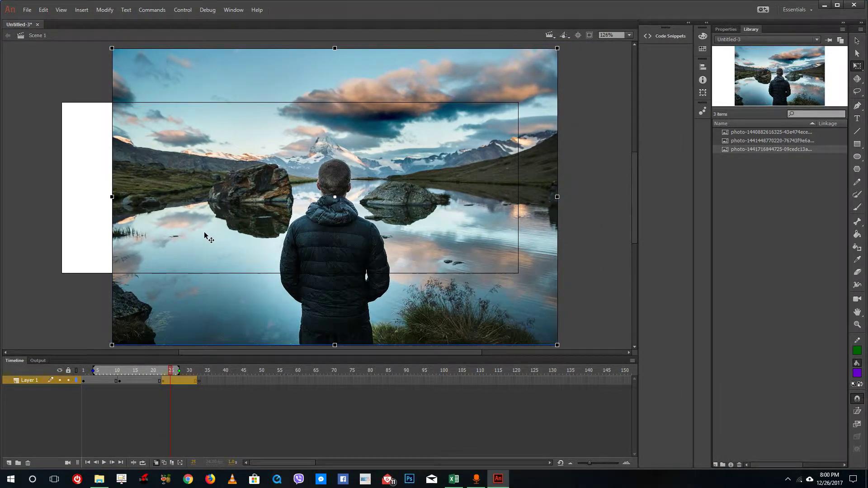
click(76, 312)
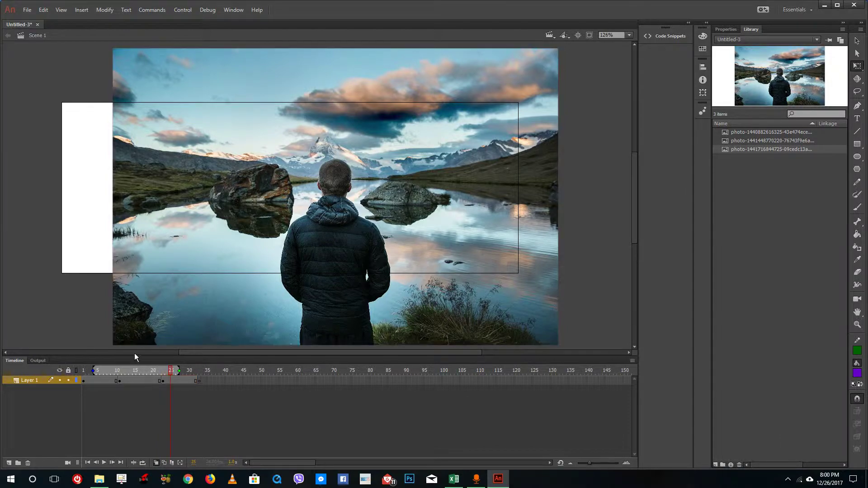
Step: Turn off Onion Skin and play the timeline from frame 1
drag(134, 372, 167, 372)
key(alt+shift+o)
click(157, 463)
drag(137, 372, 74, 425)
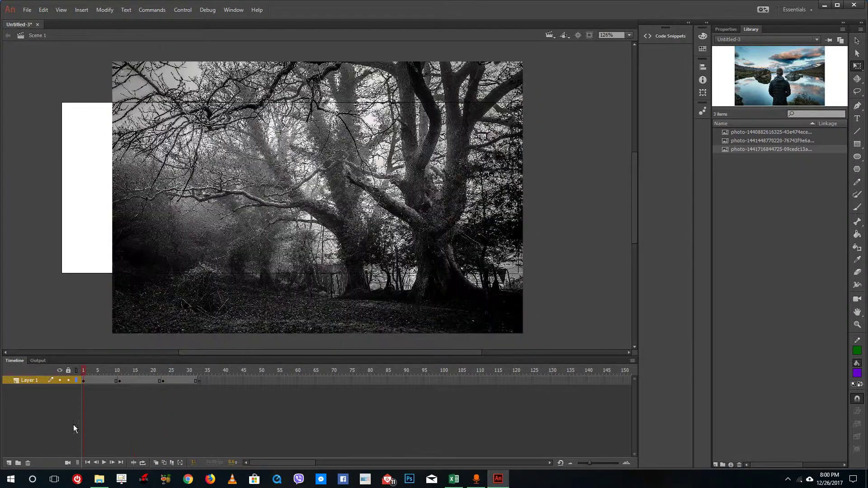
click(104, 461)
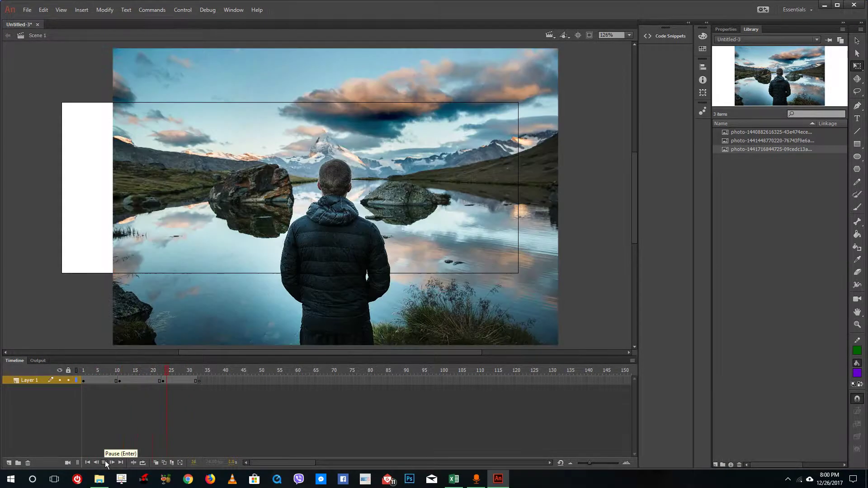
Step: Remove the blank keyframe at frame 33 and replay the timeline
right_click(200, 381)
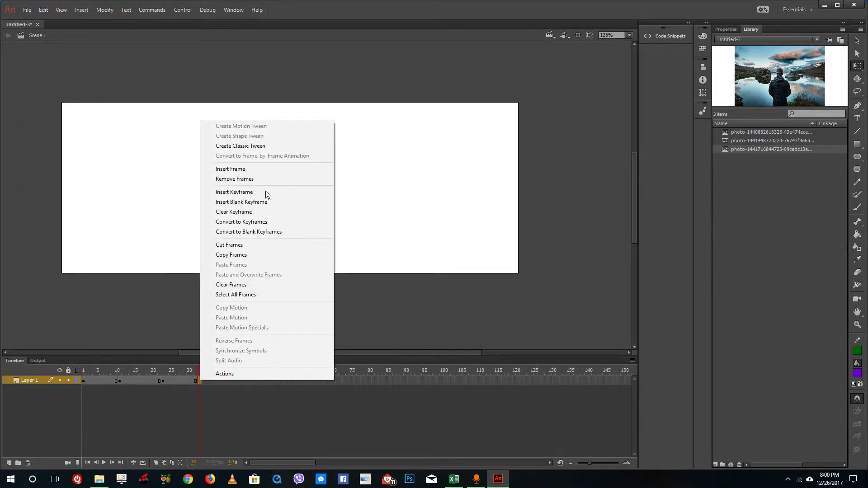
click(263, 169)
drag(196, 370, 32, 364)
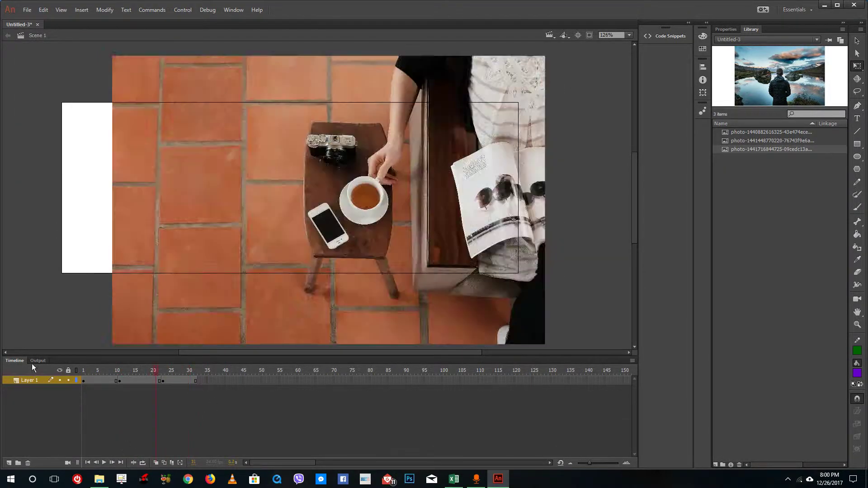
click(104, 463)
click(104, 462)
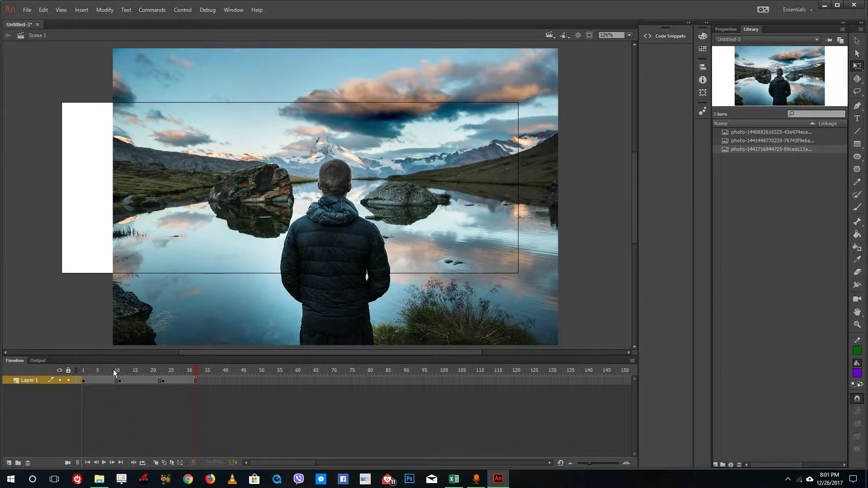
Step: Add a new layer above the photo layer and give its frame 1 the action stop();
drag(113, 371, 51, 381)
click(8, 464)
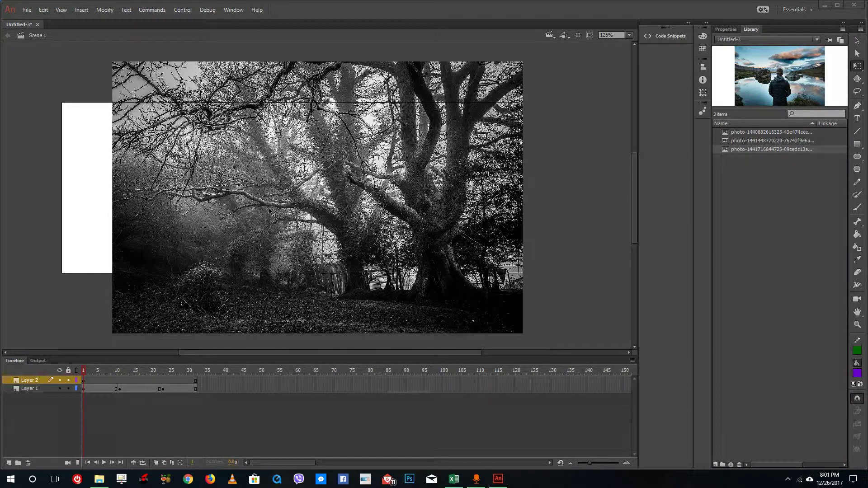
drag(91, 373, 69, 379)
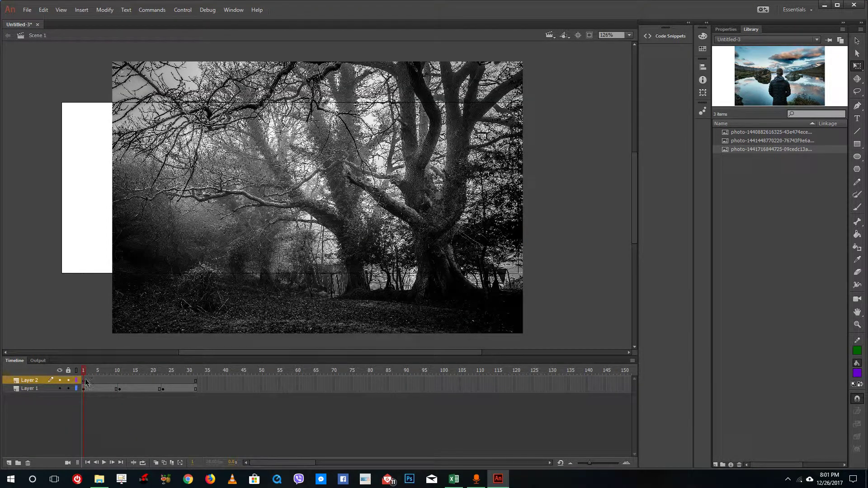
drag(113, 370, 84, 381)
right_click(84, 381)
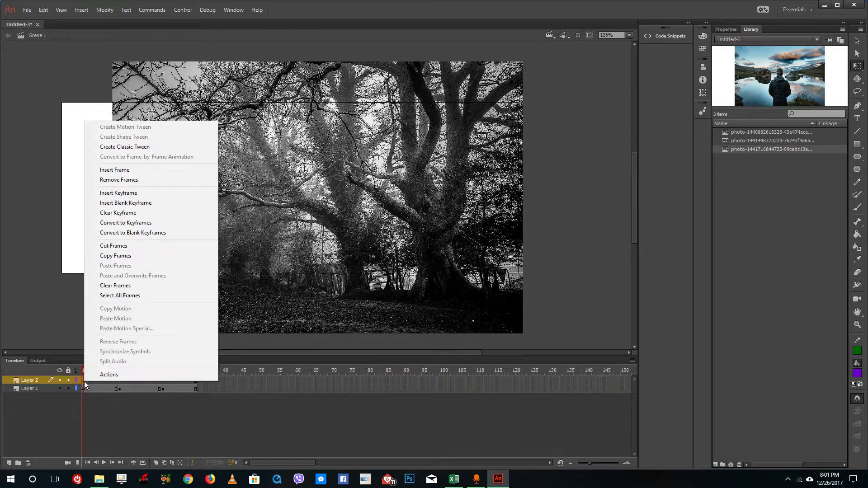
click(121, 372)
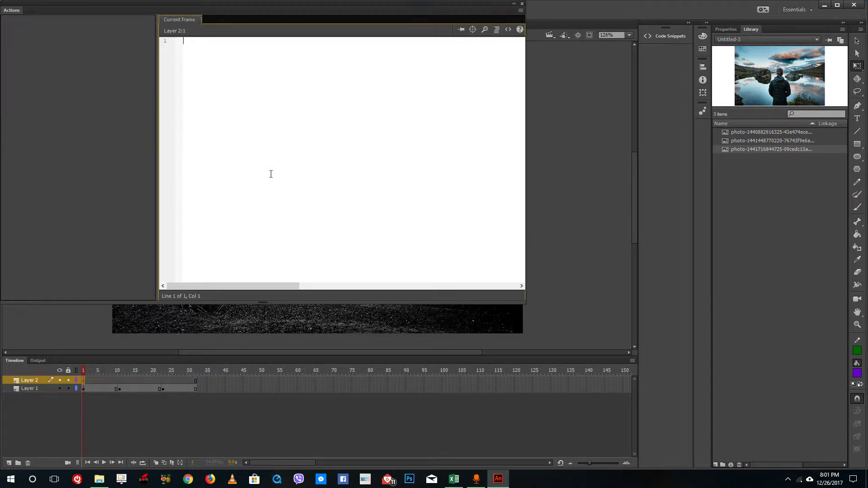
text(stop();)
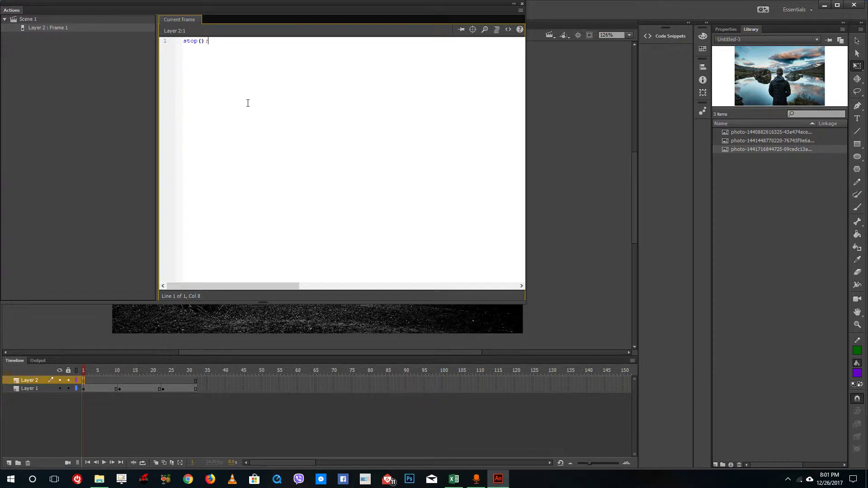
click(521, 5)
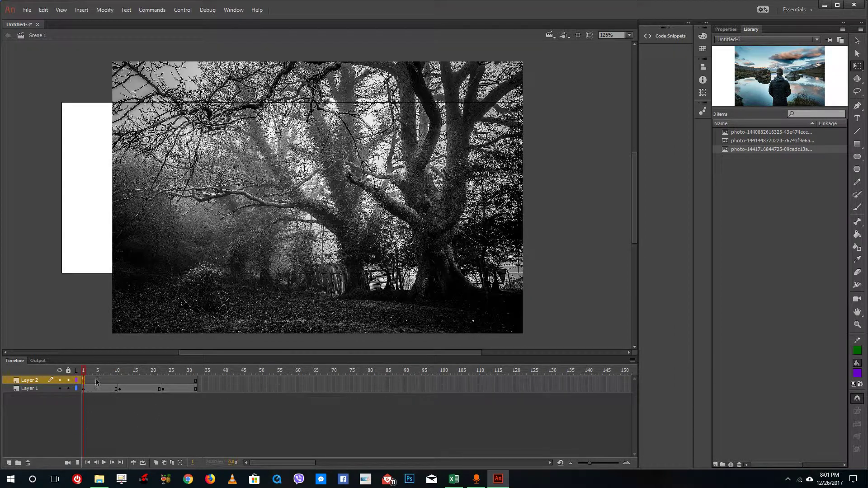
Step: Insert a keyframe at frame 11 of Layer 2 and give it the action stop();
click(120, 369)
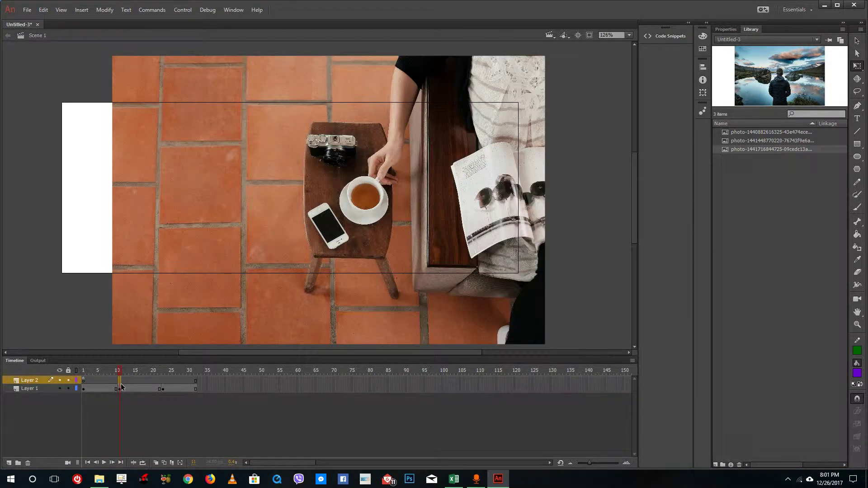
right_click(120, 381)
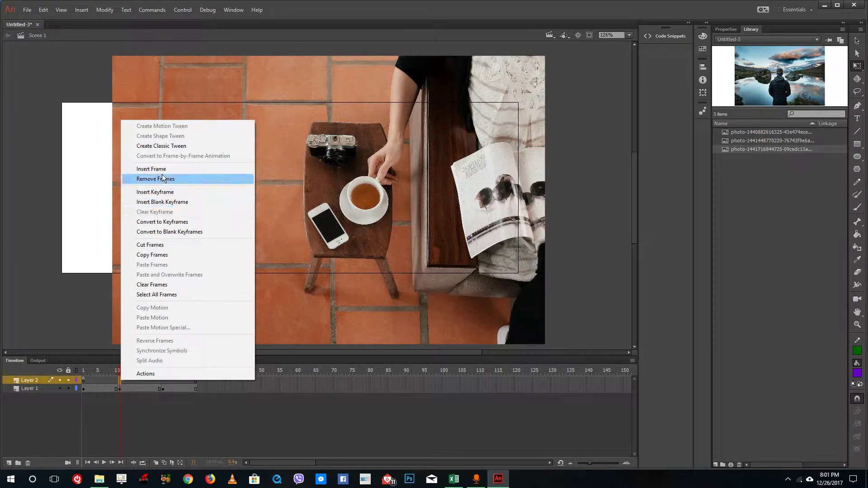
click(170, 193)
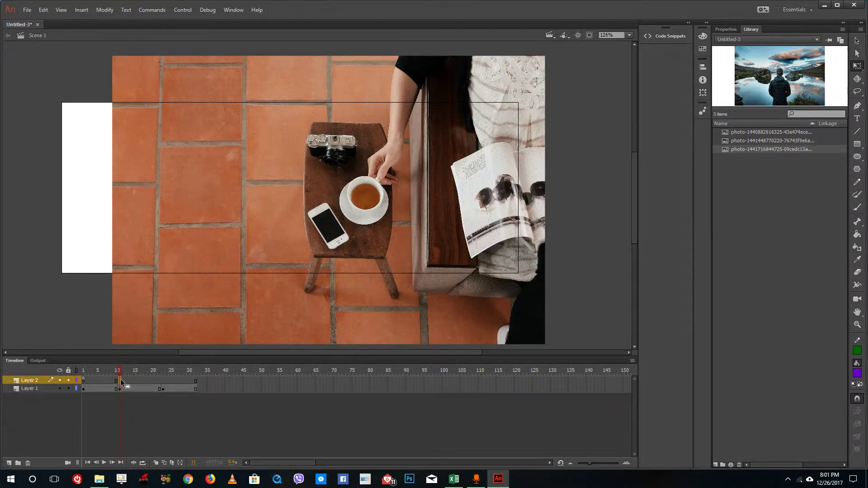
right_click(120, 380)
click(150, 373)
text(stop();)
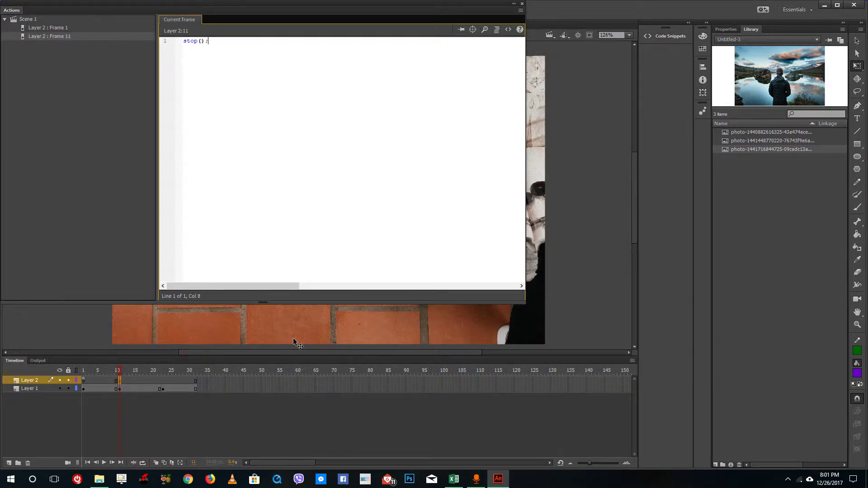
click(521, 4)
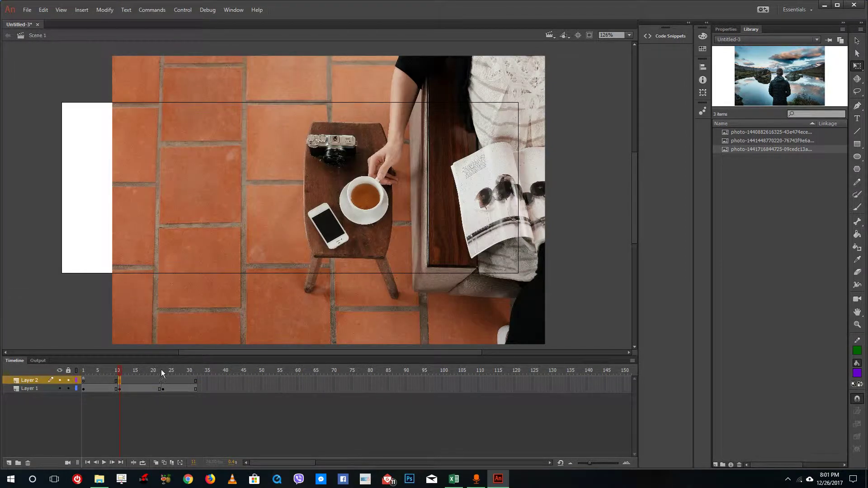
Step: Insert a keyframe at frame 23 of Layer 2 and give it the action stop();
click(162, 370)
right_click(163, 381)
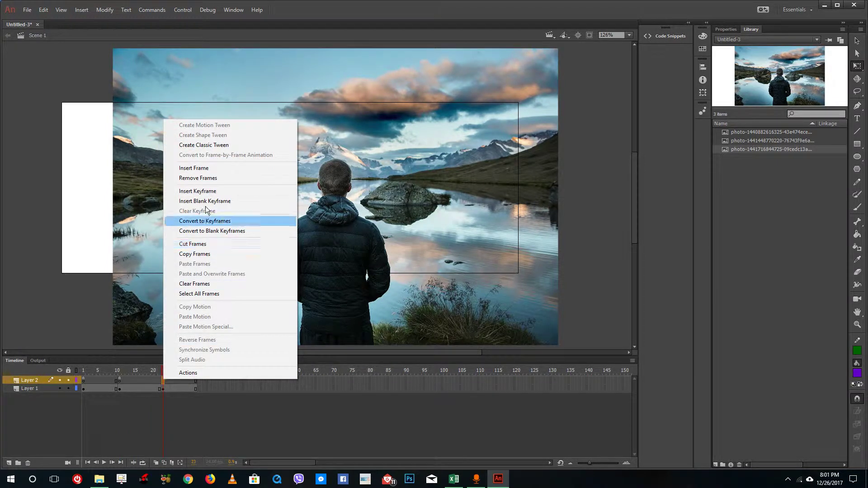
click(197, 191)
right_click(164, 381)
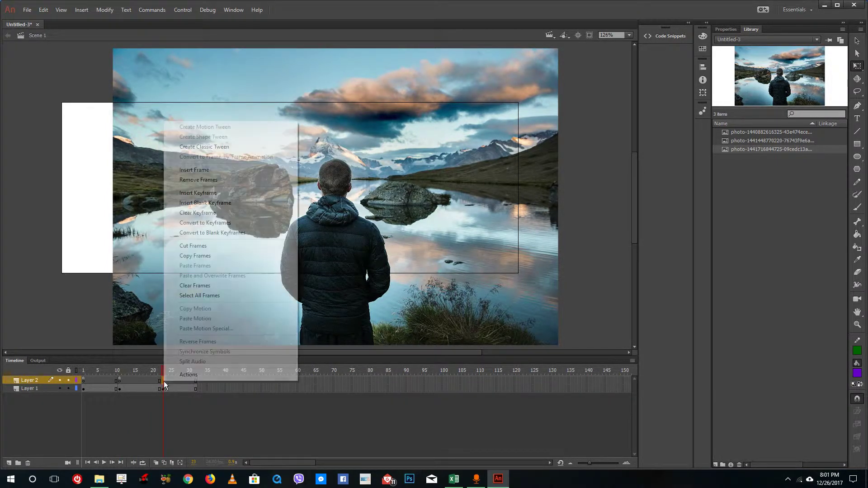
click(194, 375)
text(stop();)
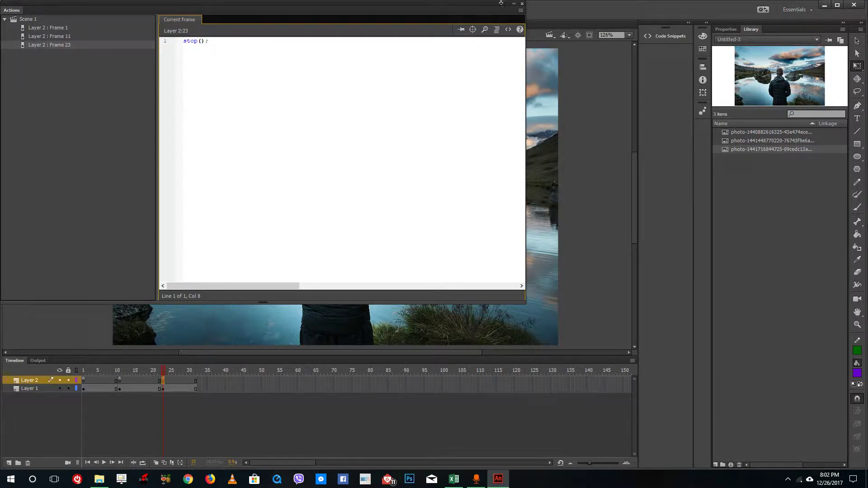
click(522, 4)
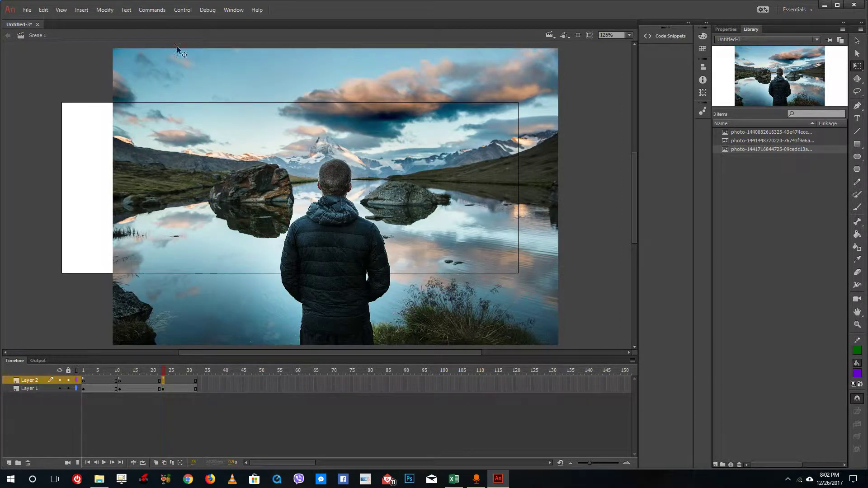
Step: Test the scene, close the preview window and return the playhead to frame 1
click(183, 10)
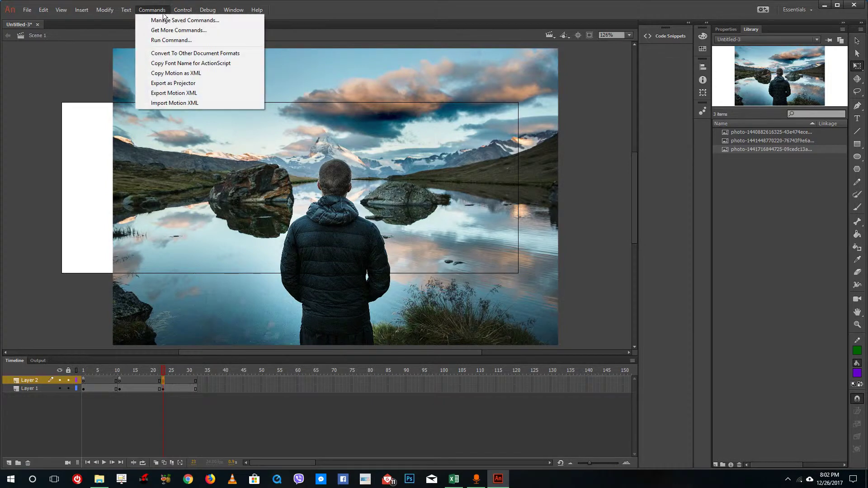
click(197, 97)
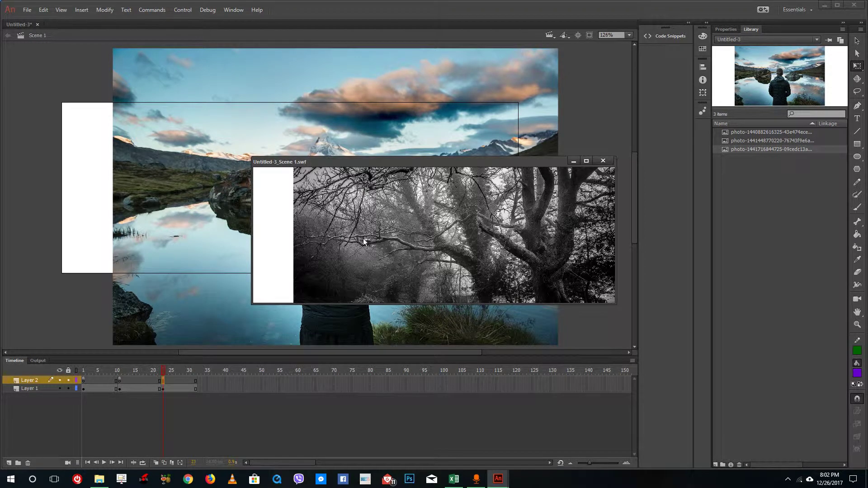
click(604, 161)
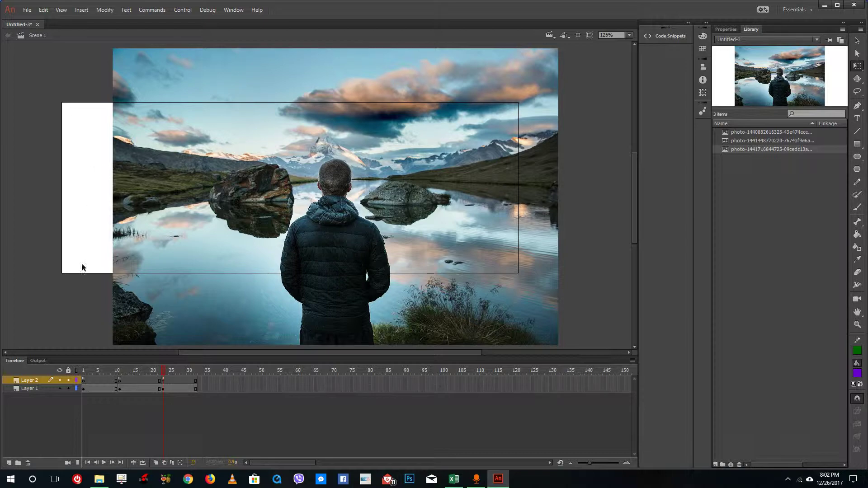
drag(114, 368, 62, 374)
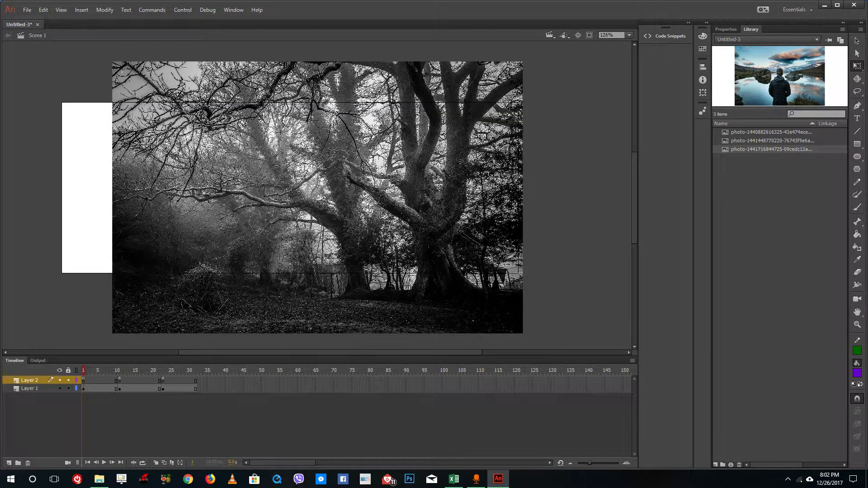
click(857, 145)
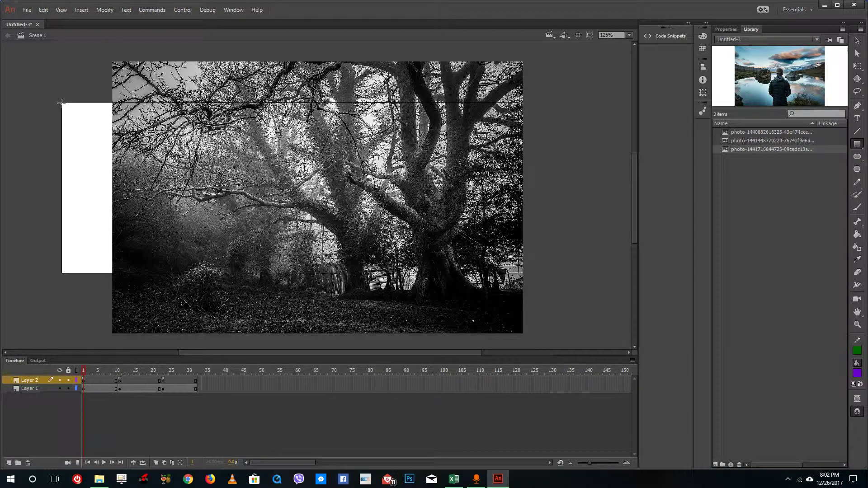
drag(62, 102, 111, 158)
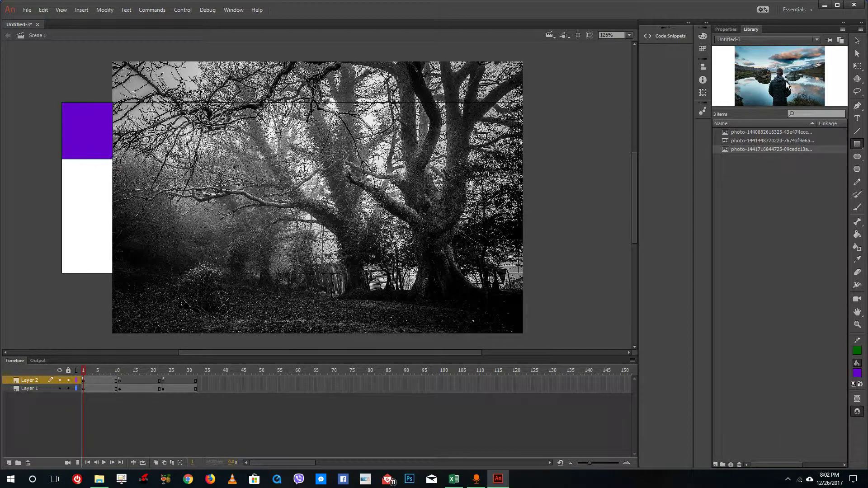
click(856, 41)
click(68, 124)
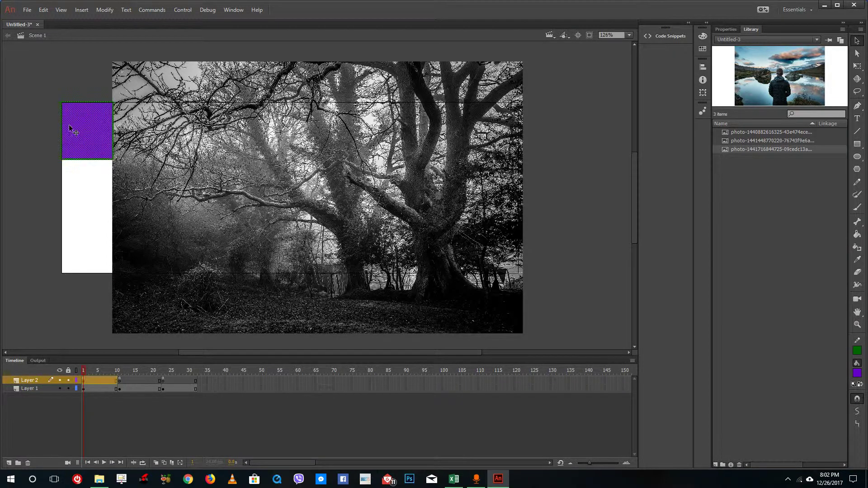
right_click(81, 121)
click(149, 342)
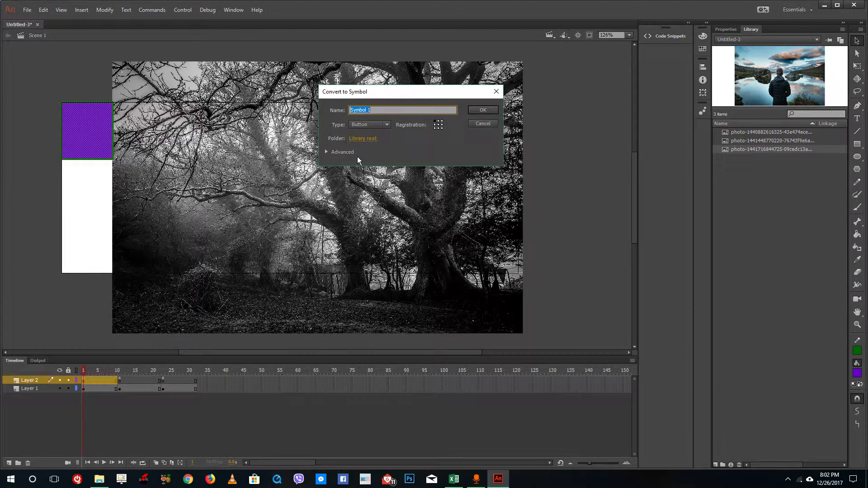
click(490, 123)
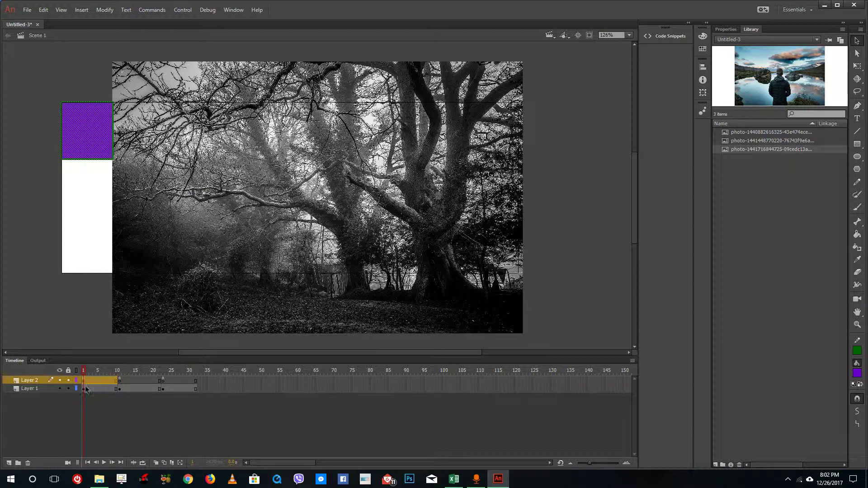
click(86, 372)
drag(108, 370, 132, 368)
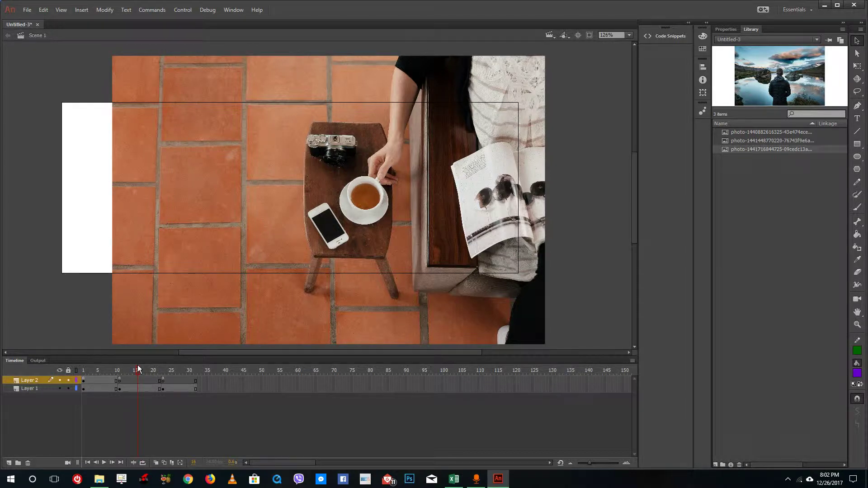
drag(104, 370, 60, 371)
click(92, 143)
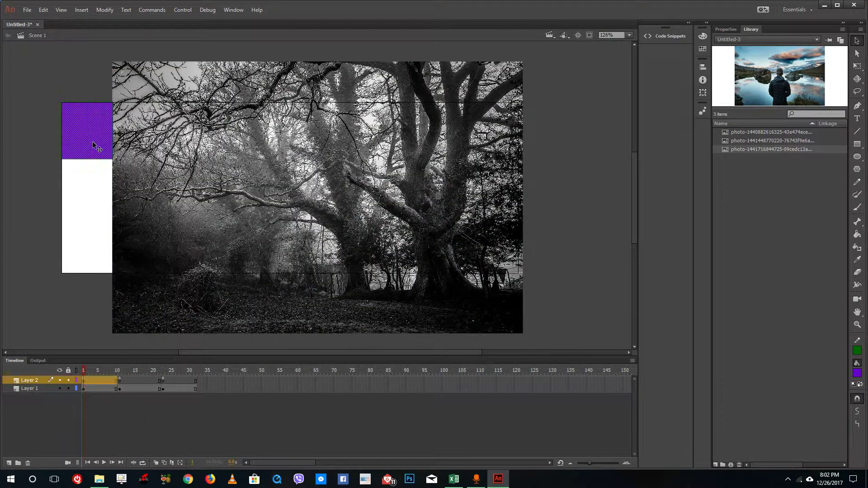
key(Delete)
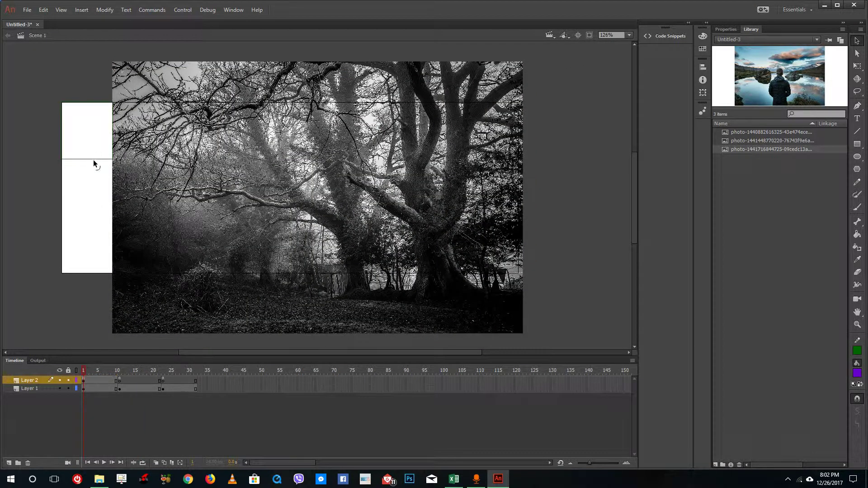
click(94, 159)
key(Delete)
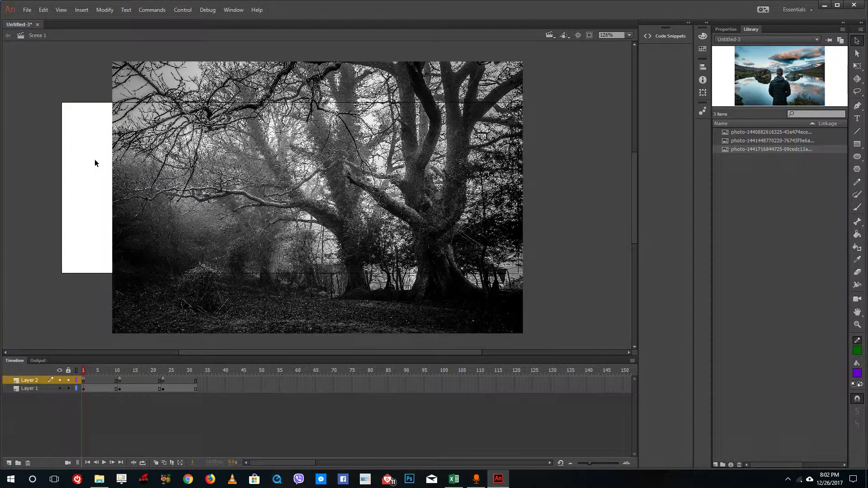
Step: Add a new layer above Layer 2 and draw a purple square about 90 × 90 px in the stage's upper-left corner
click(9, 463)
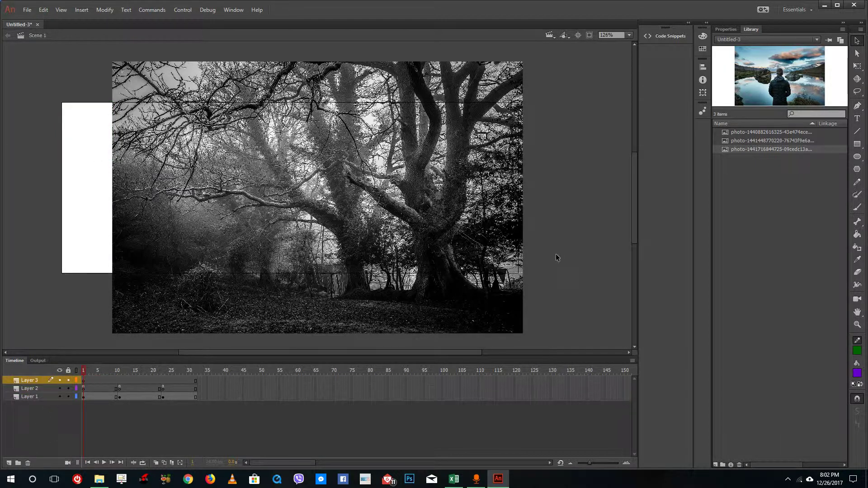
click(857, 144)
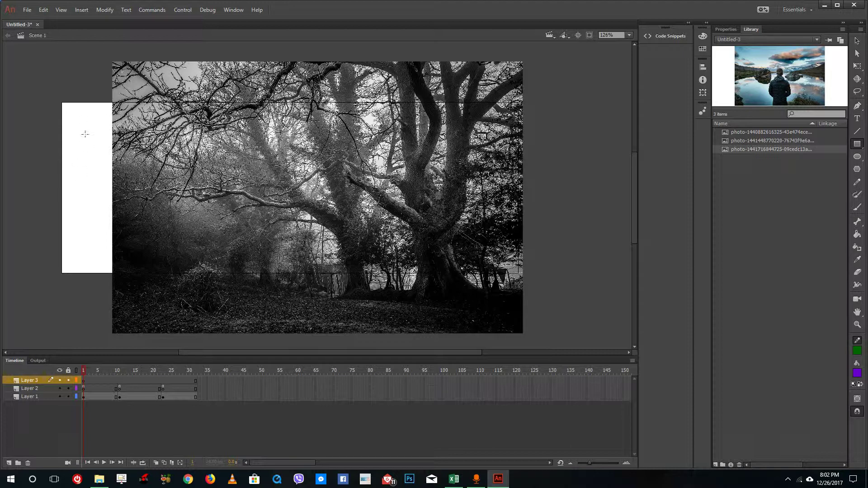
drag(61, 101, 112, 158)
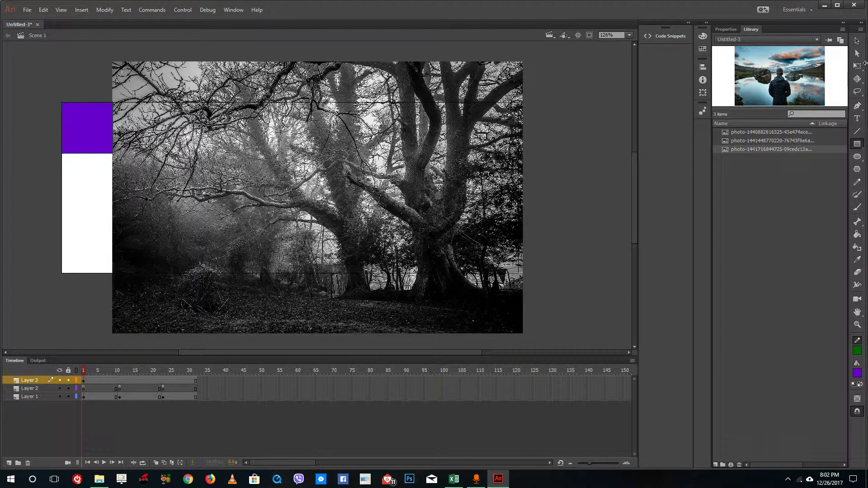
Step: Convert the purple square with its outline into a symbol of type Button
click(856, 40)
click(90, 132)
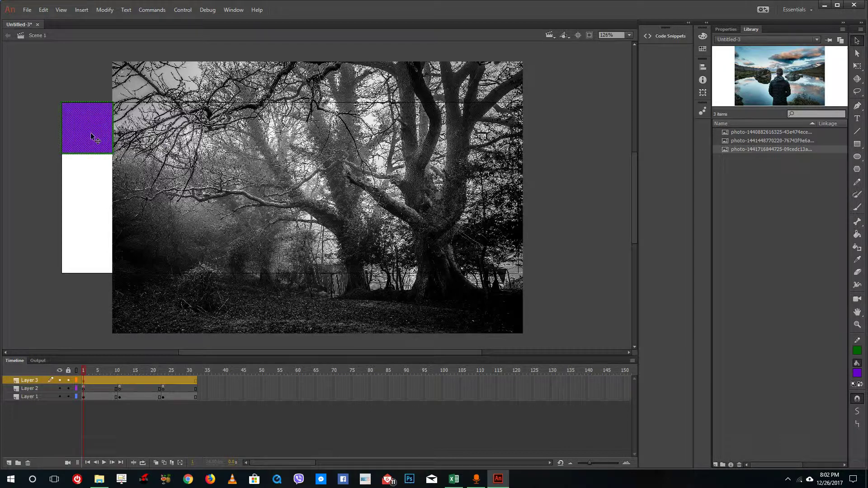
right_click(91, 131)
click(155, 351)
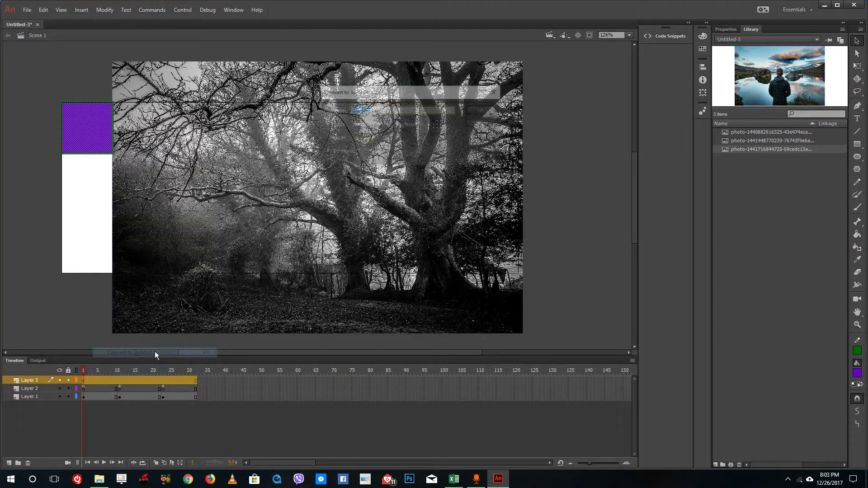
click(380, 126)
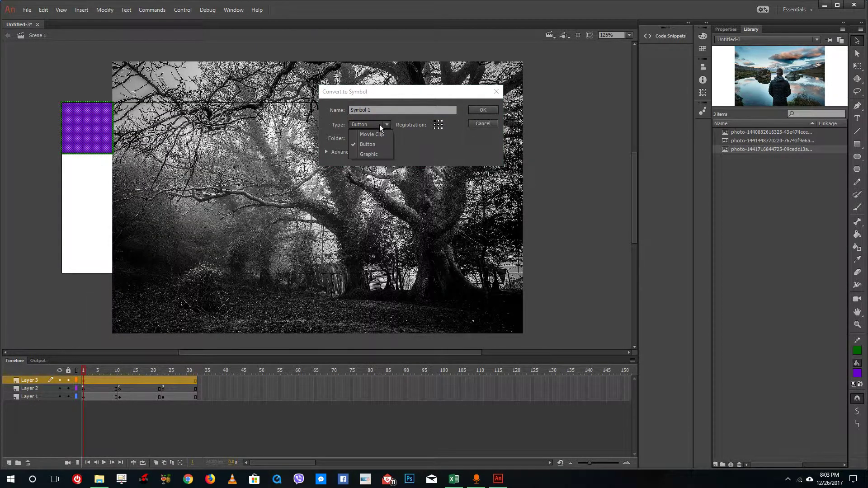
click(375, 143)
click(494, 109)
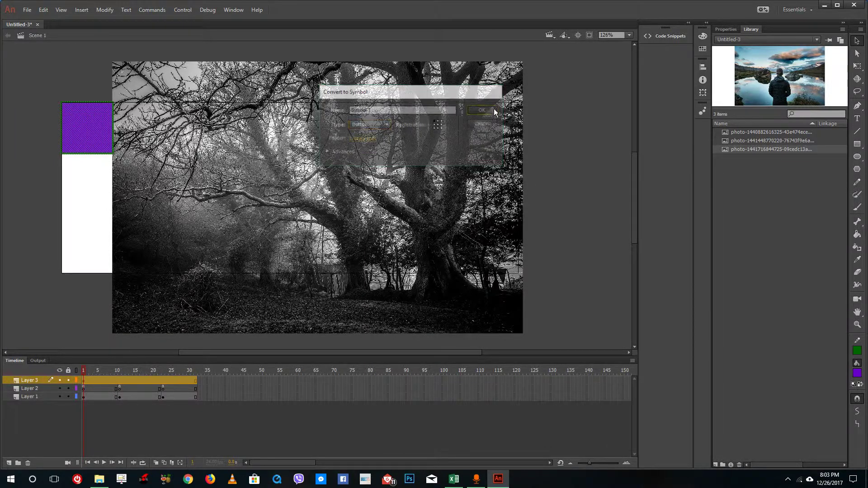
Step: Open the button symbol, insert a keyframe in its Over state and change the square's fill there to blue #3399FF
double_click(90, 129)
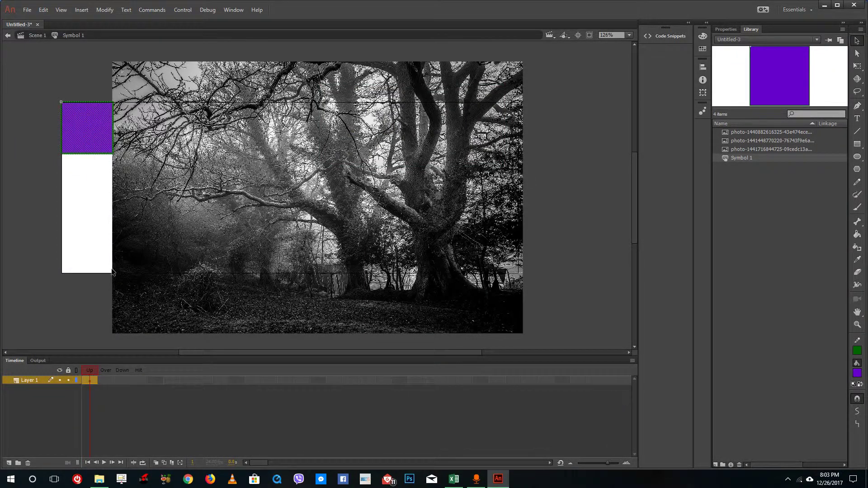
right_click(111, 380)
click(150, 192)
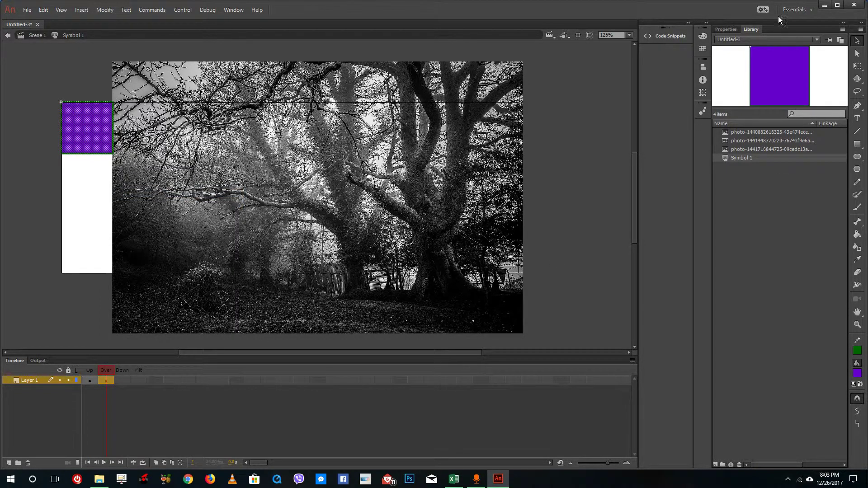
click(725, 29)
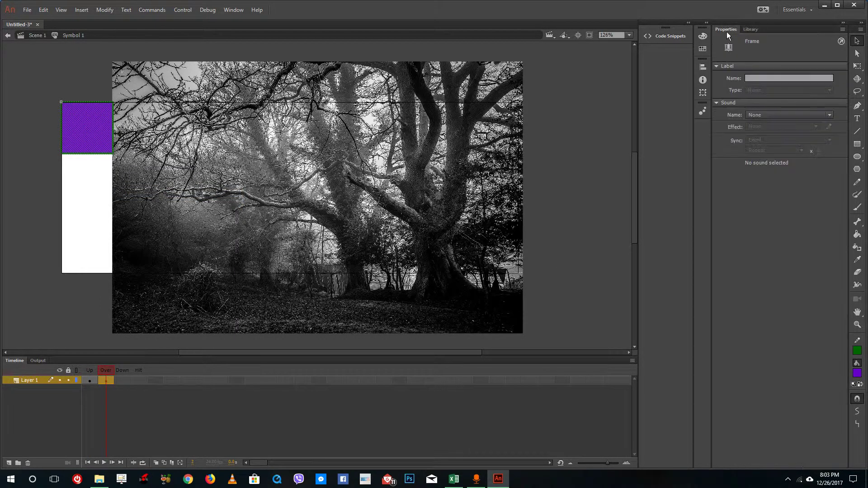
click(79, 129)
click(813, 121)
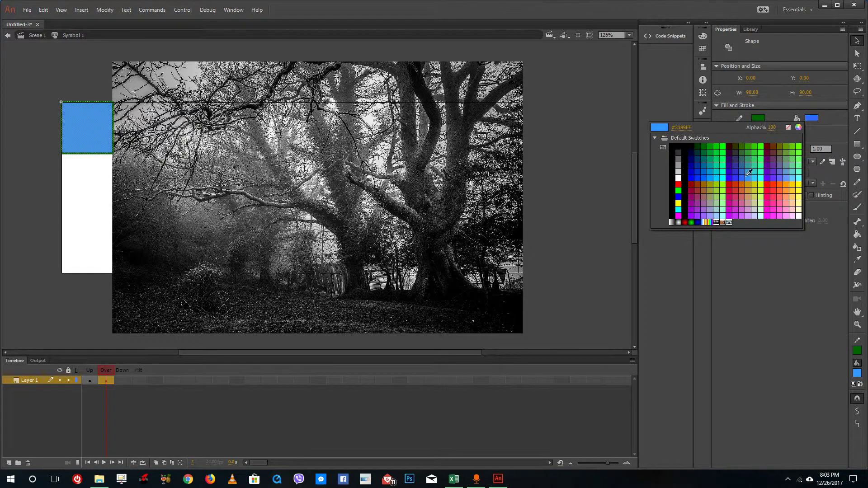
click(747, 170)
Step: Insert a keyframe in the button's Down state, change the square's fill to yellow-green and return to Scene 1
right_click(120, 381)
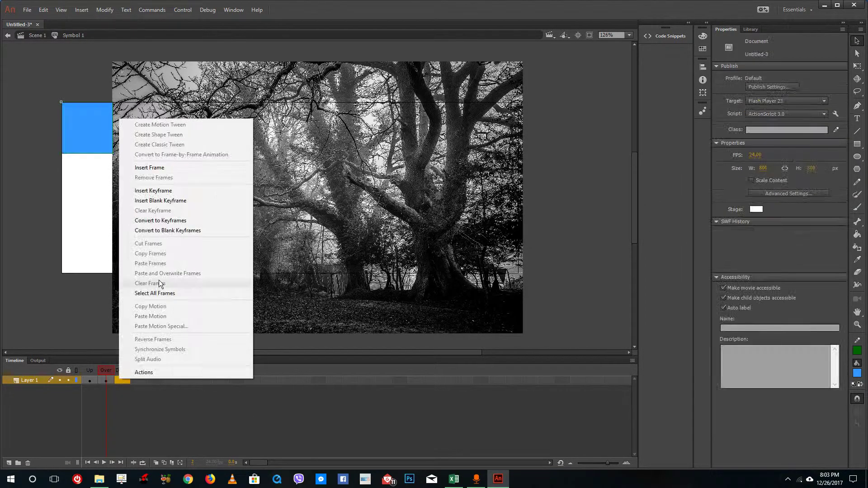
click(143, 192)
click(97, 136)
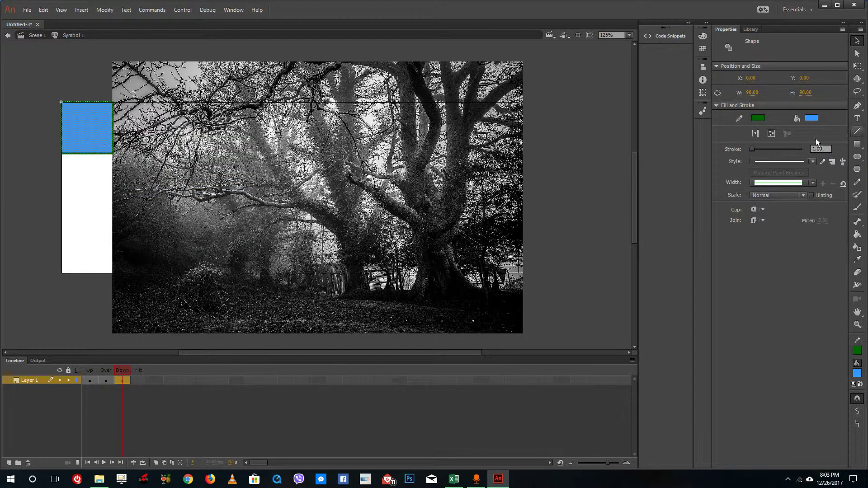
click(812, 118)
click(727, 180)
double_click(72, 188)
click(59, 182)
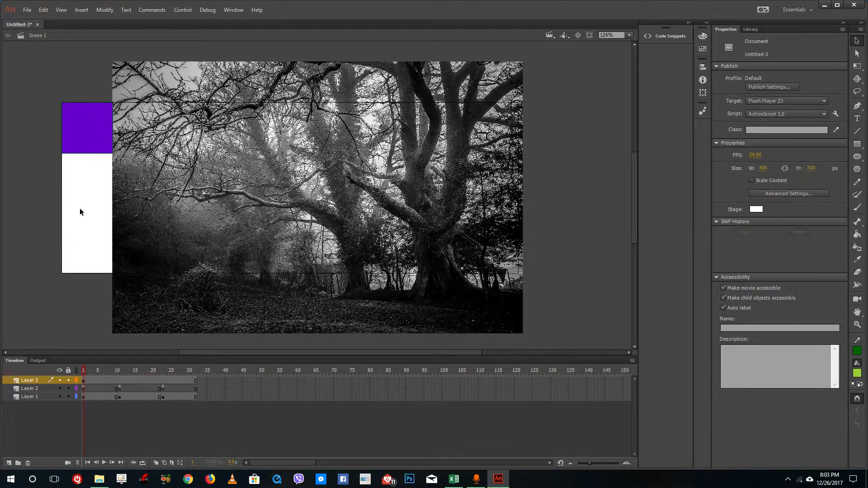
Step: Place a copy of the button below the first at the stage's left edge and duplicate that copy near the stage's middle
click(85, 139)
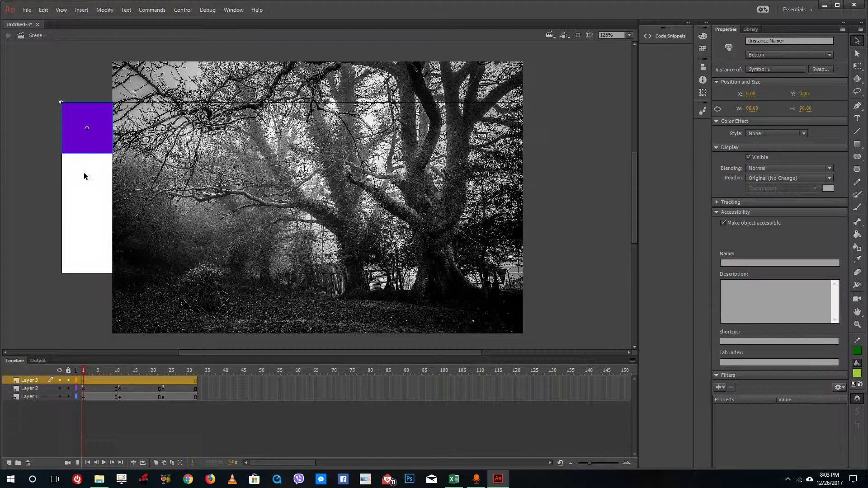
key(ctrl+v)
drag(321, 199, 93, 193)
key(Left)
key(Left)
key(Left)
key(Left)
key(Left)
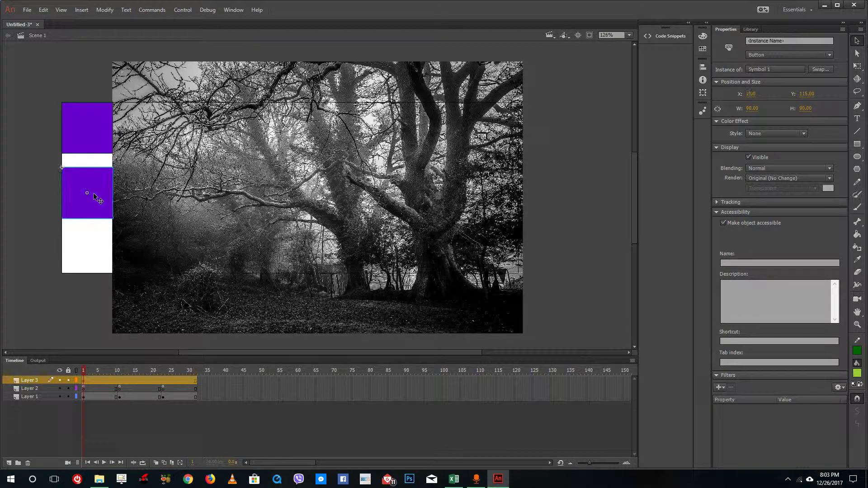
key(Up)
key(Left)
click(45, 193)
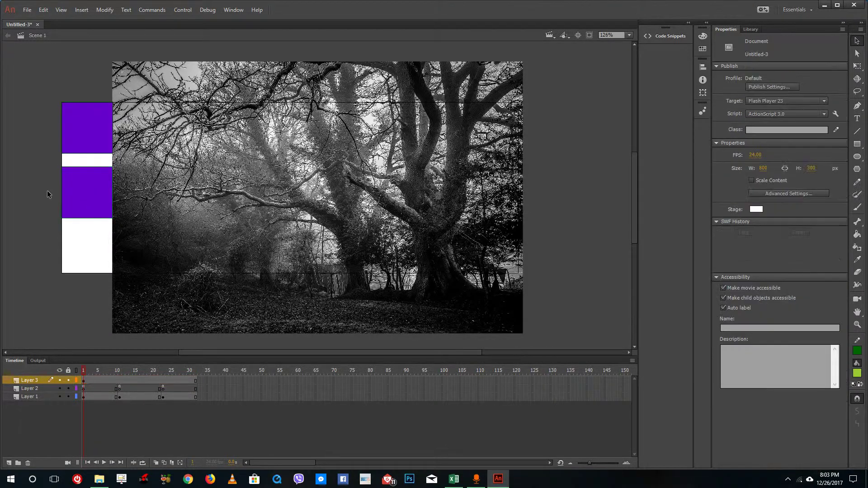
click(94, 213)
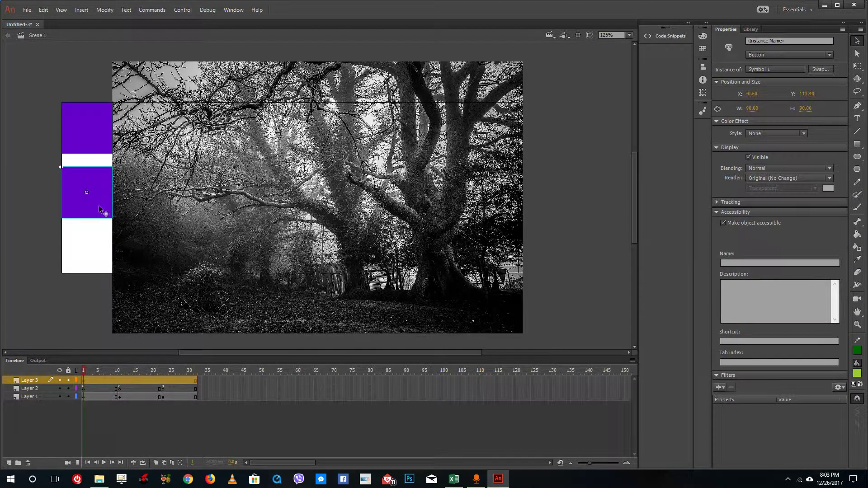
drag(94, 210, 327, 215)
Step: Show the grid and move the second button at the stage's left edge to about X -1, Y 111
click(109, 9)
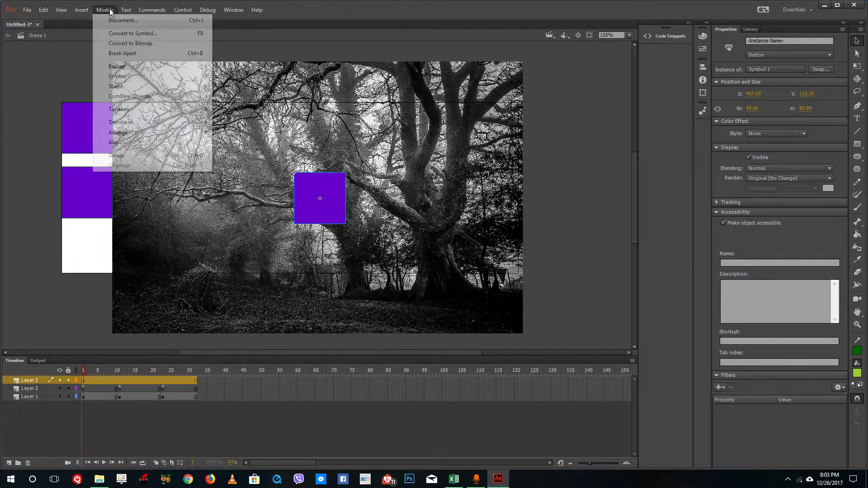
mouse_move(182, 10)
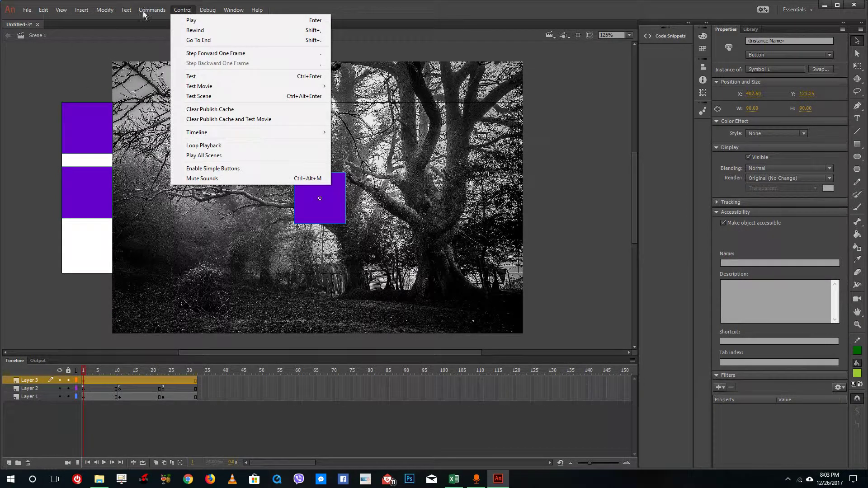
mouse_move(61, 10)
mouse_move(89, 104)
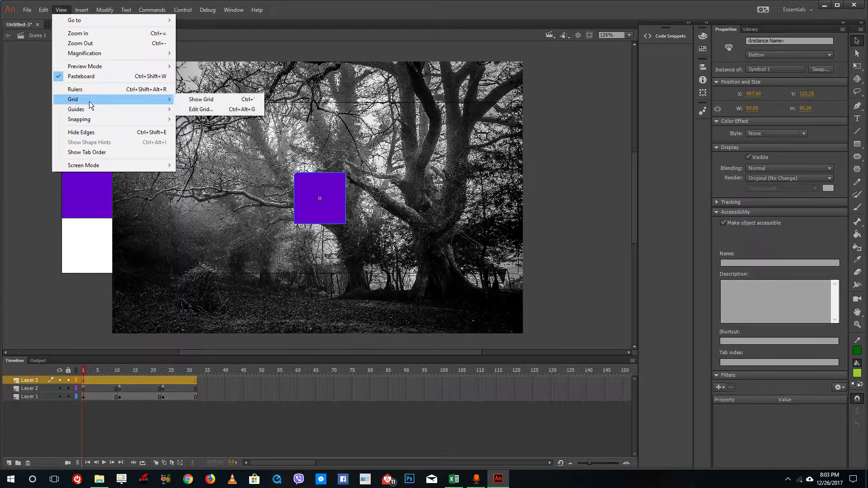
click(201, 99)
drag(82, 180, 83, 186)
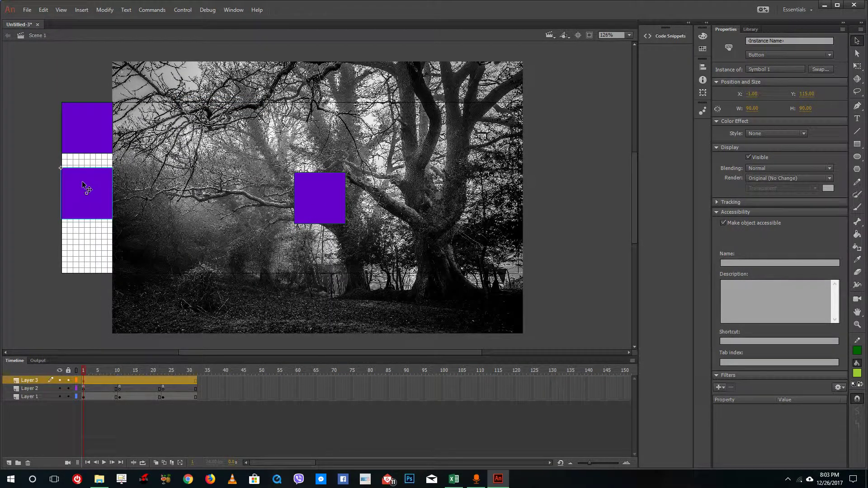
key(Up)
key(Up)
key(Up)
key(Up)
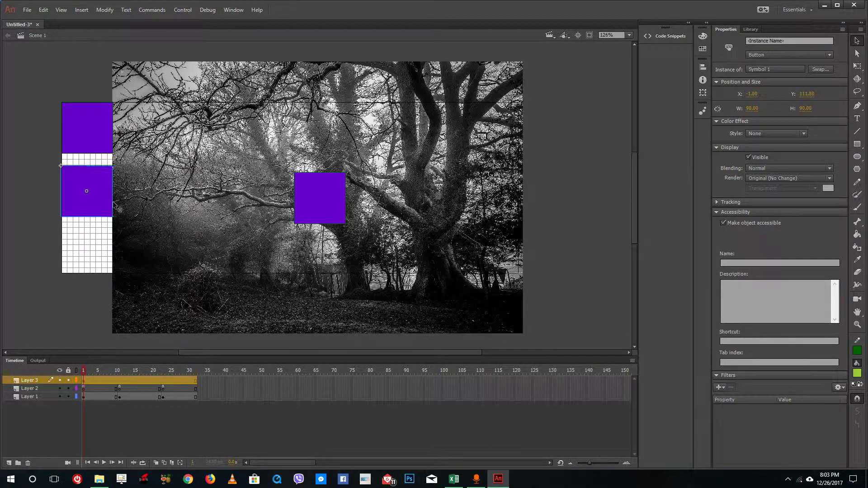
Step: Move the third button from the stage's middle to below the second one, at about X -0.6, Y 220.6
drag(332, 198, 101, 253)
key(Left)
key(Left)
key(Left)
key(Left)
key(Down)
key(Down)
key(Down)
key(Down)
key(Down)
key(Down)
key(Down)
key(Down)
key(Down)
key(Up)
key(Up)
key(Up)
key(Up)
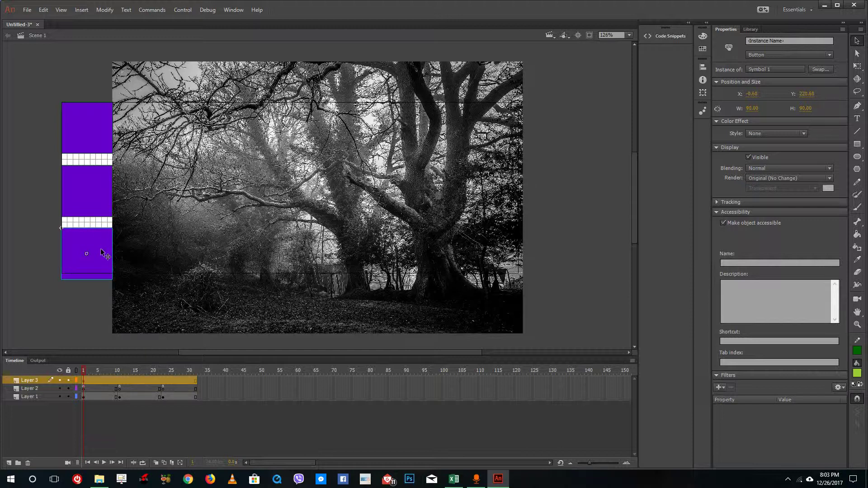
Step: Select all three buttons together and slightly reduce their combined height with Free Transform
shift+click(92, 189)
shift+click(88, 125)
right_click(96, 118)
click(85, 124)
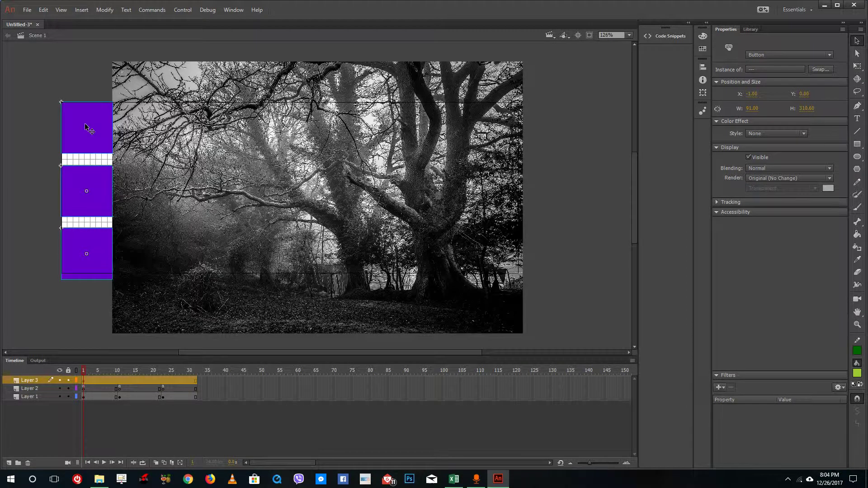
click(857, 66)
mouse_move(86, 279)
mouse_down()
mouse_move(86, 267)
mouse_move(86, 276)
mouse_up()
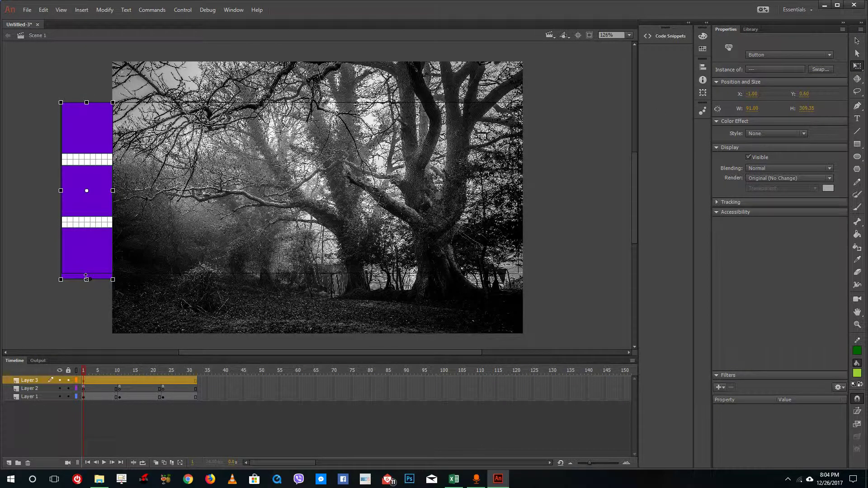
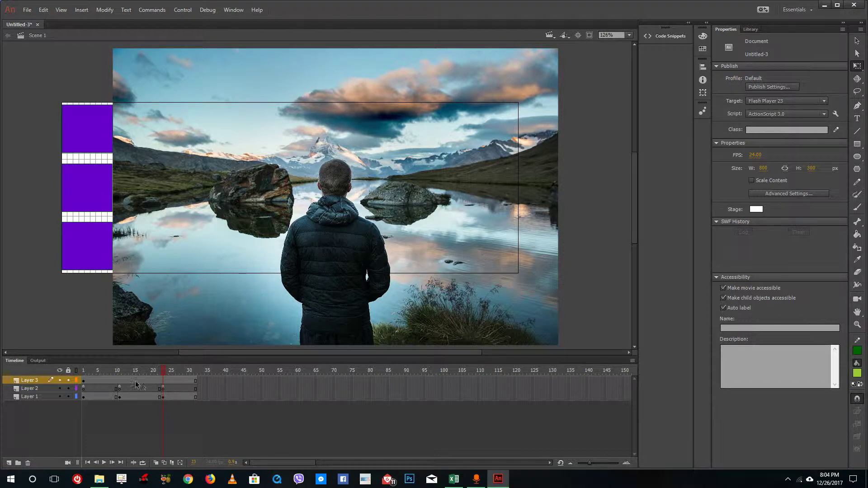
Step: Apply the Click to Go to Frame and Stop snippet to the first button at frame 1 and make it go to frame 1
click(123, 370)
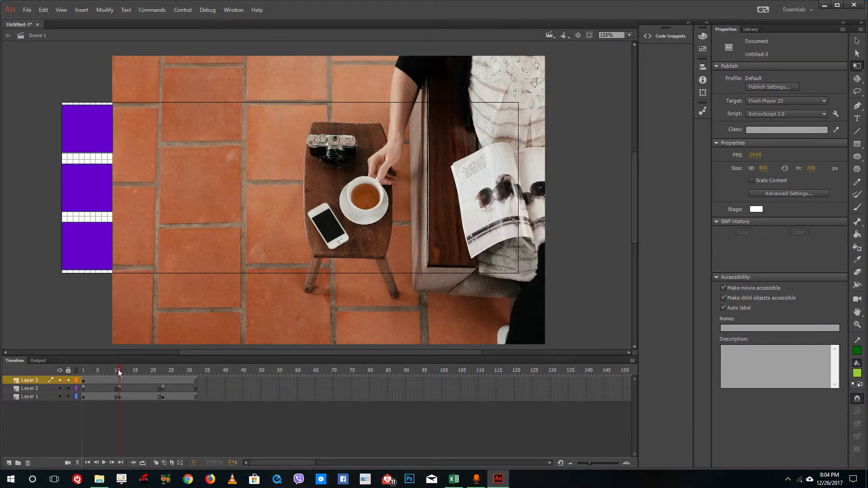
click(83, 371)
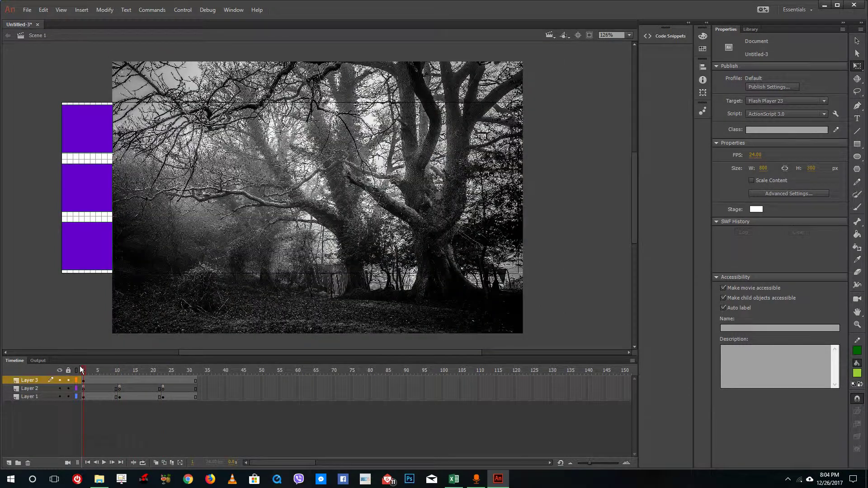
click(94, 142)
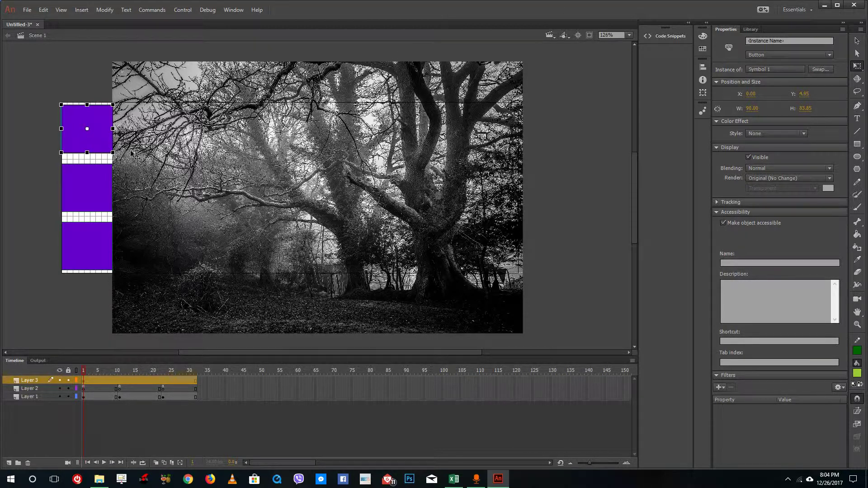
click(666, 35)
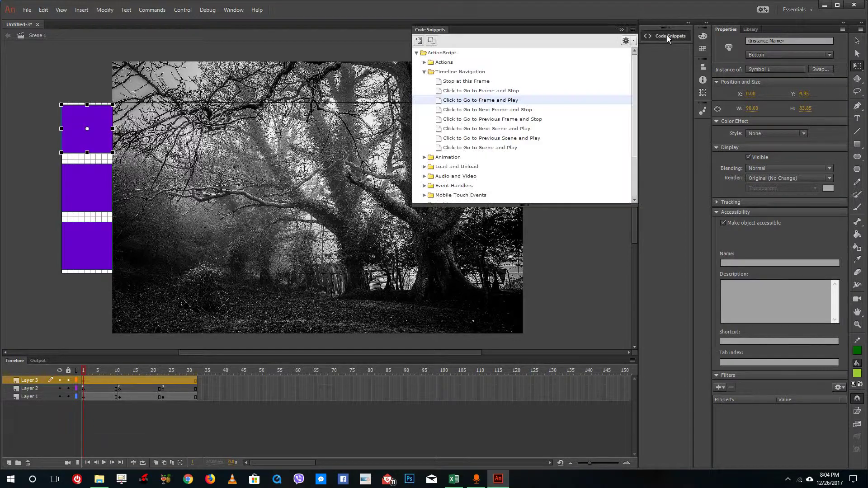
click(501, 92)
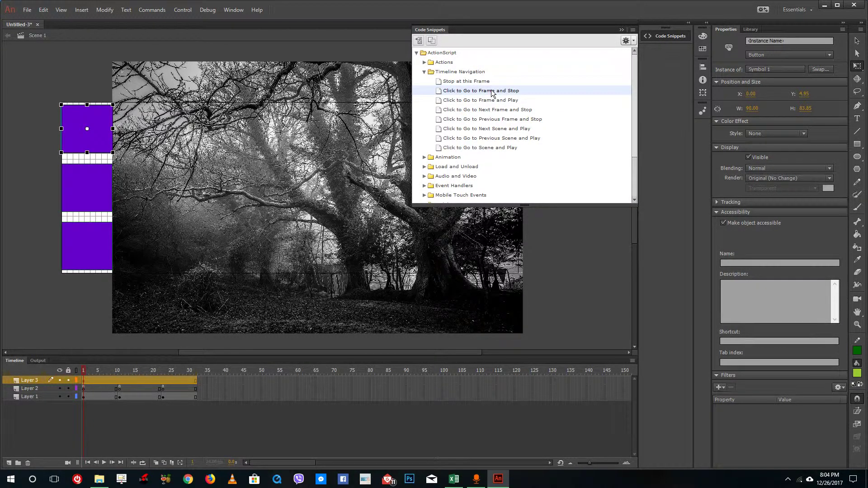
double_click(491, 92)
click(481, 254)
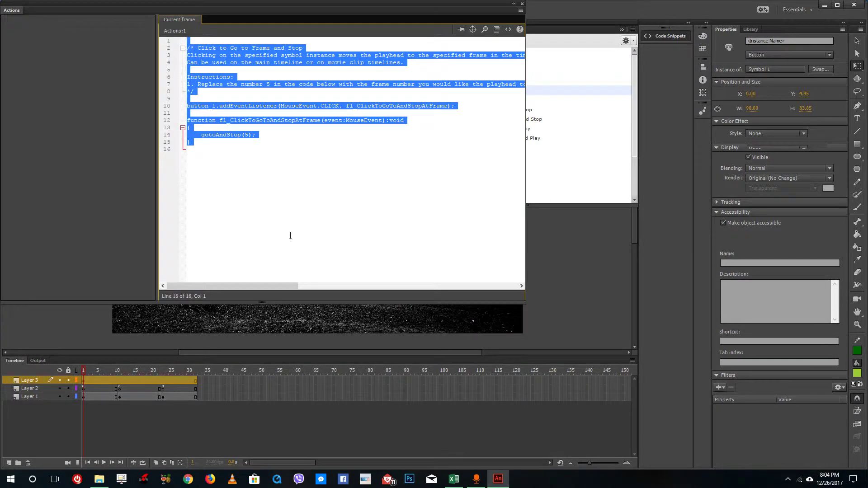
click(249, 135)
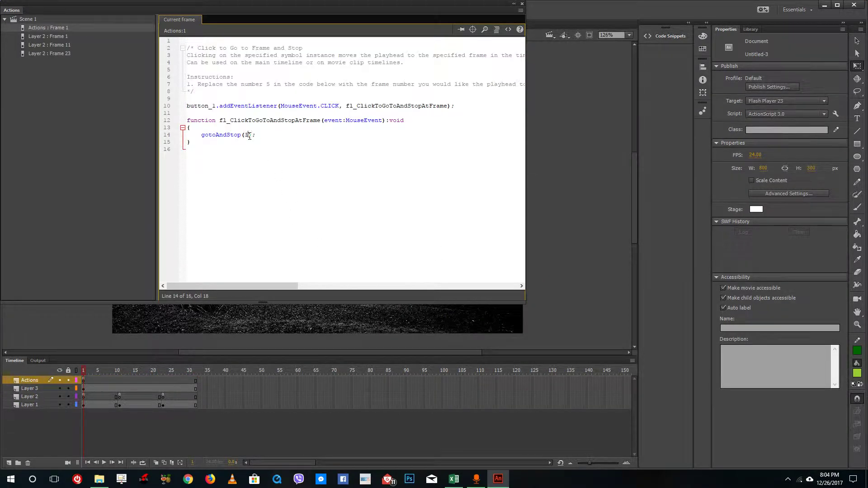
click(522, 3)
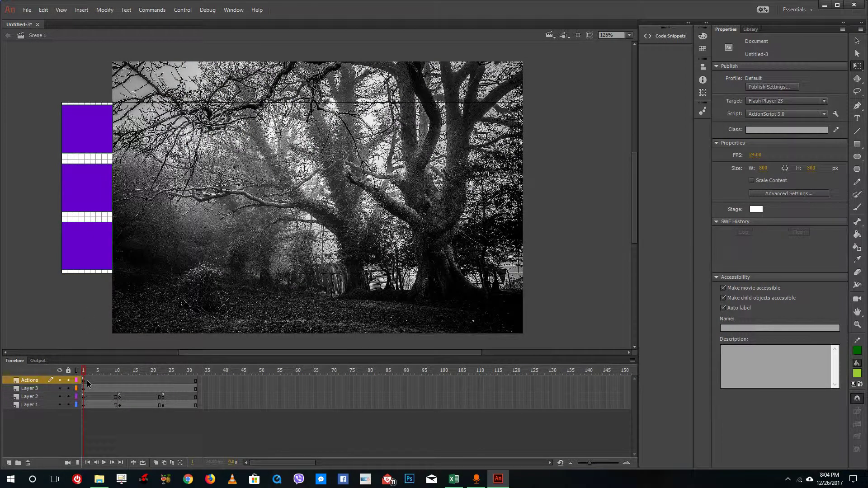
Step: Add the Click to Go to Frame and Stop snippet to the second button and set its gotoAndStop target to frame 11
click(86, 186)
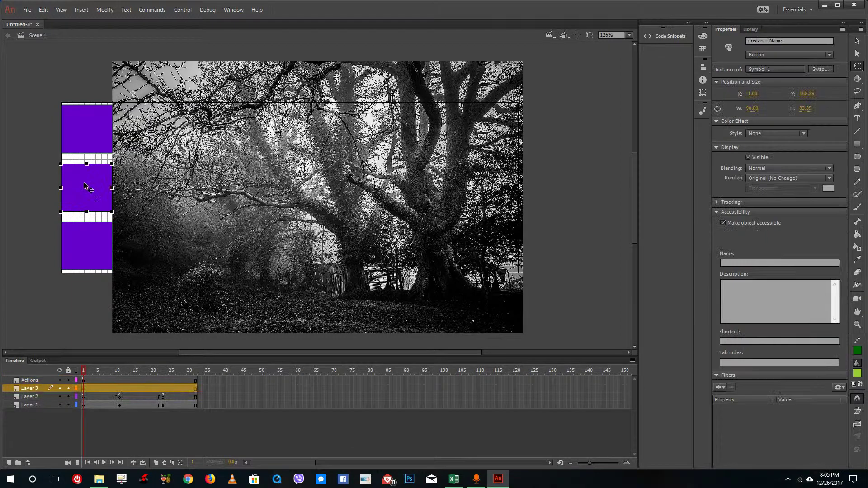
right_click(86, 186)
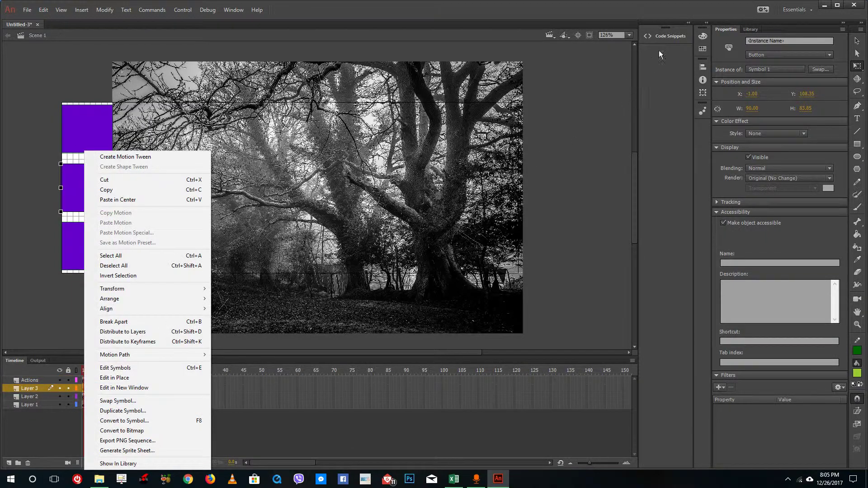
click(666, 36)
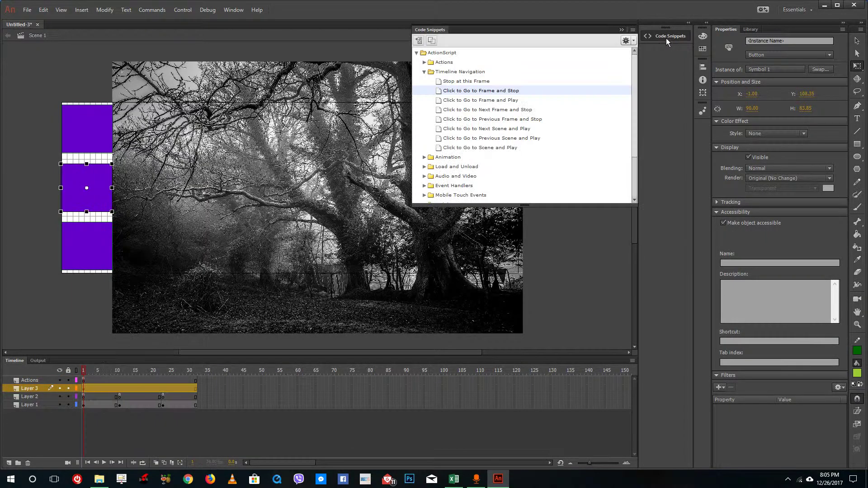
double_click(490, 92)
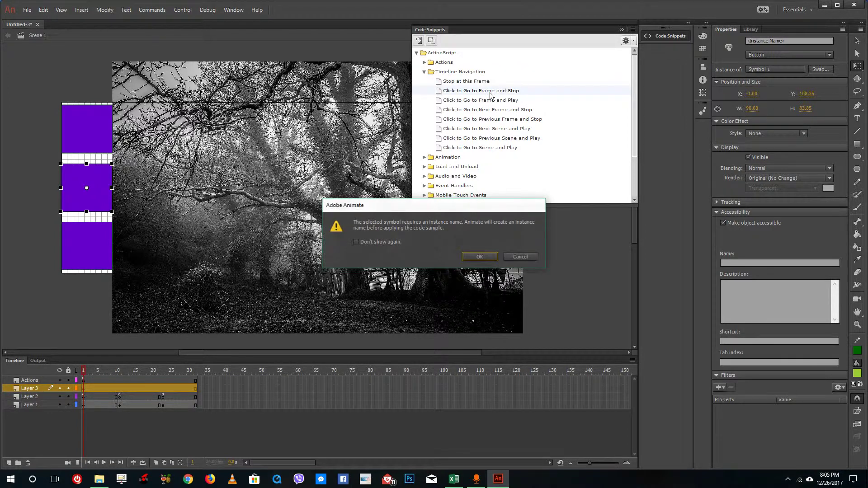
click(487, 261)
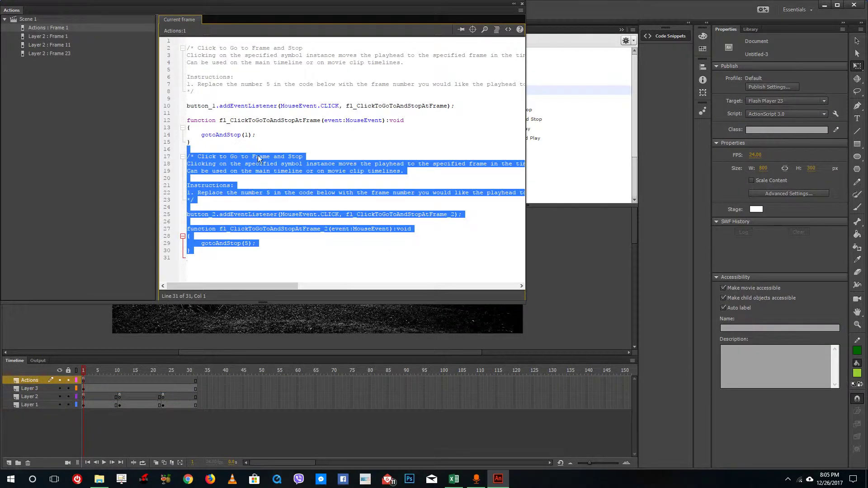
click(251, 251)
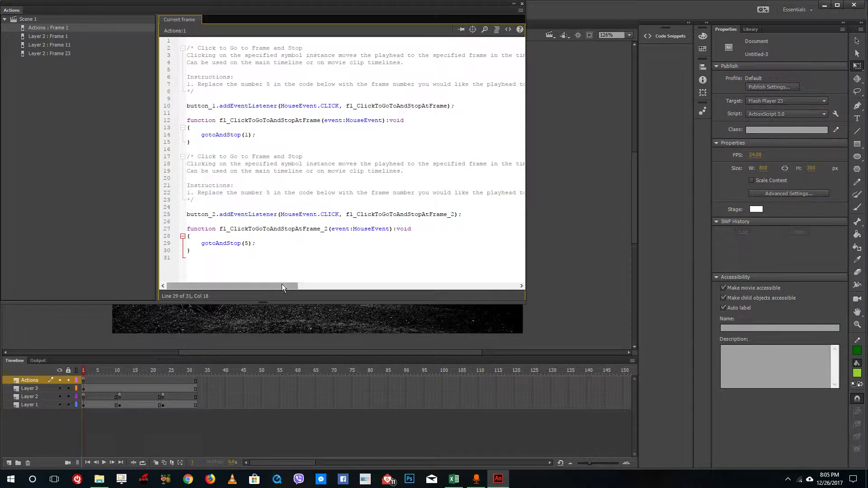
key(BackSpace)
text(11)
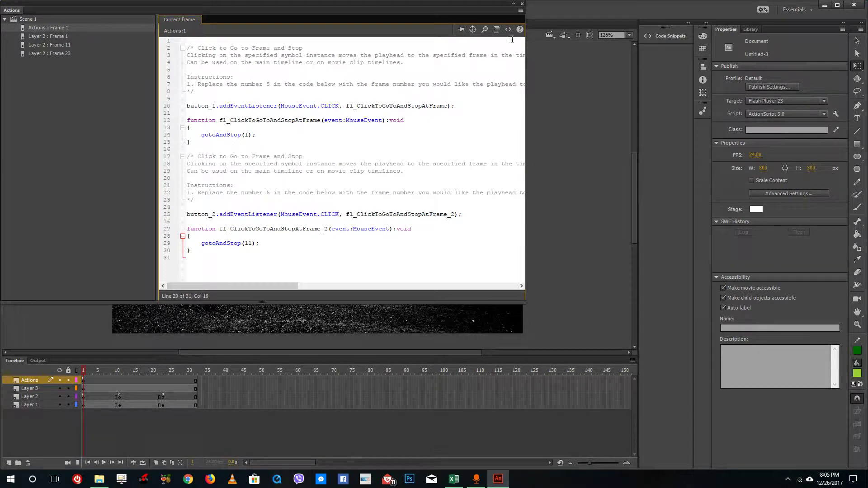
click(522, 5)
Step: Add the Click to Go to Frame and Stop snippet to the third button and set its gotoAndStop target to frame 23
click(95, 241)
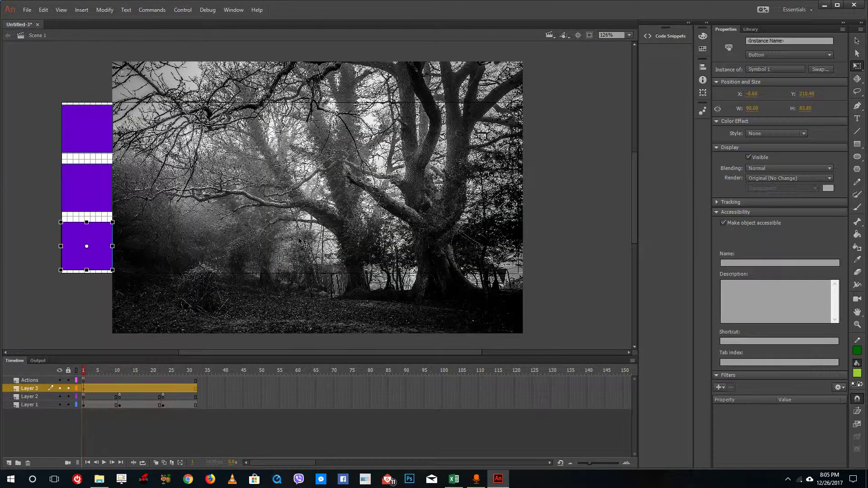
click(664, 36)
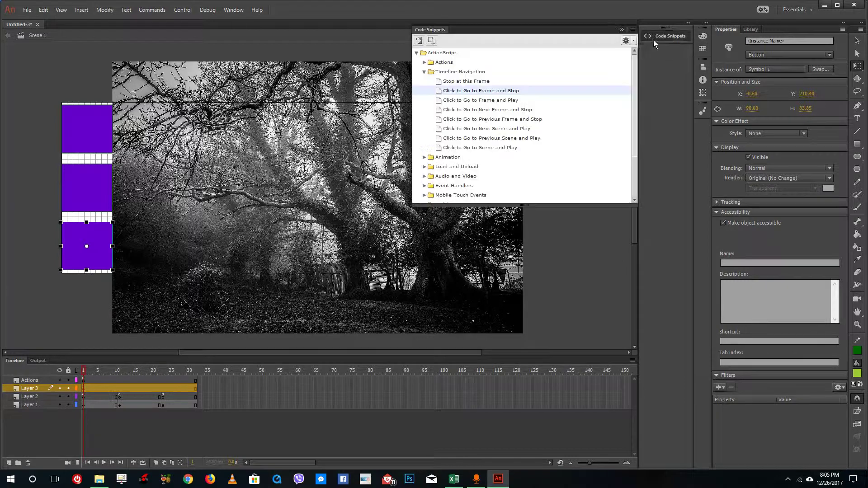
double_click(471, 92)
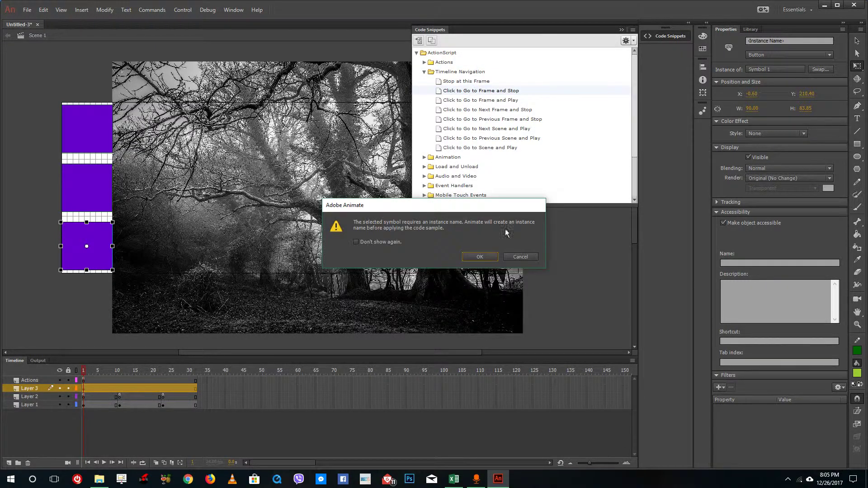
click(483, 255)
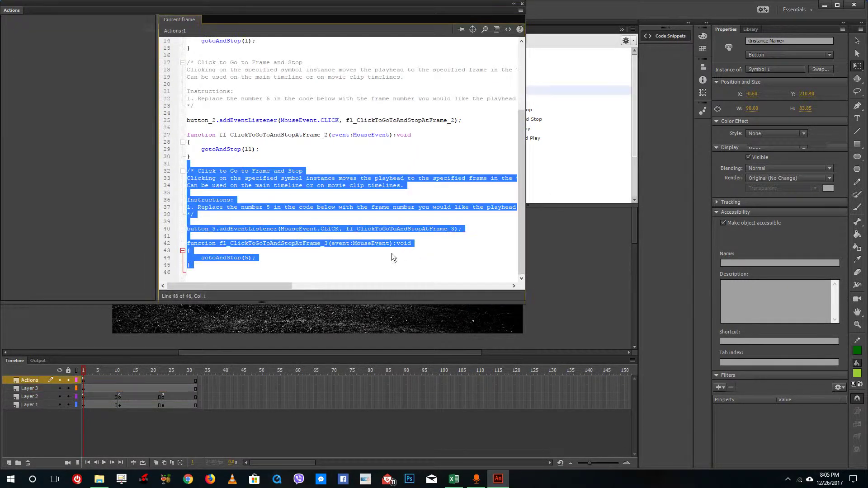
click(251, 258)
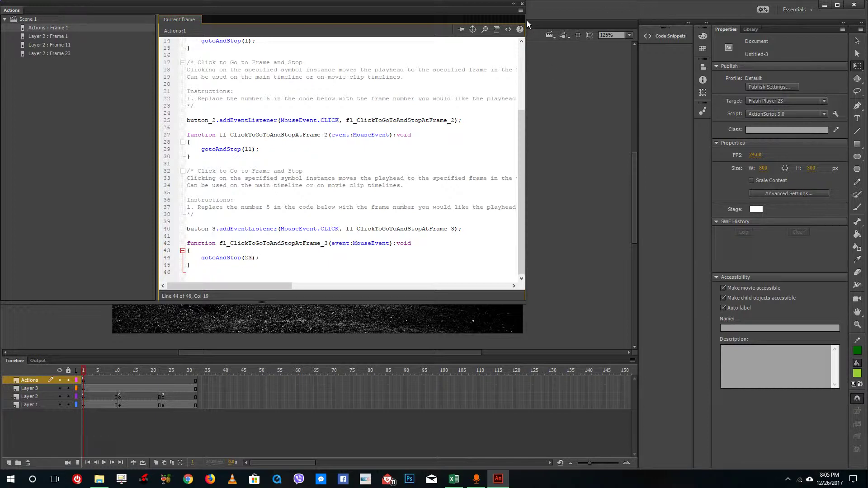
click(522, 4)
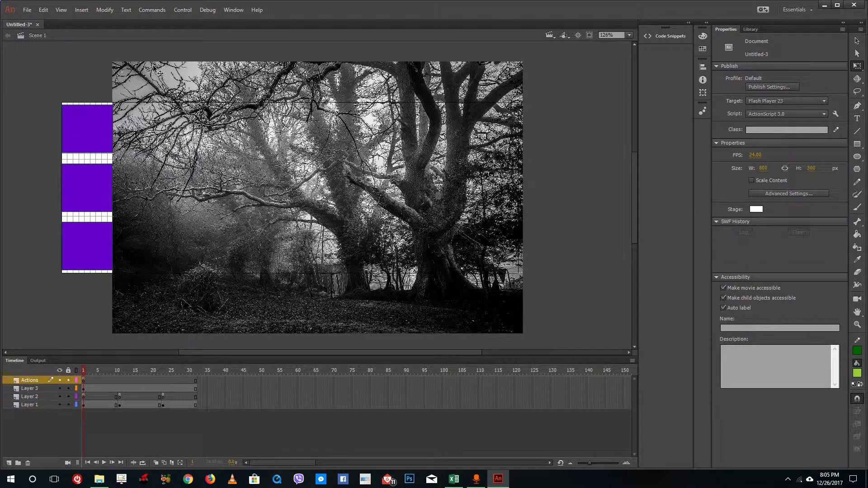
Step: Test the scene and try all three buttons repeatedly to check that each one switches to its photo
click(149, 10)
mouse_move(176, 11)
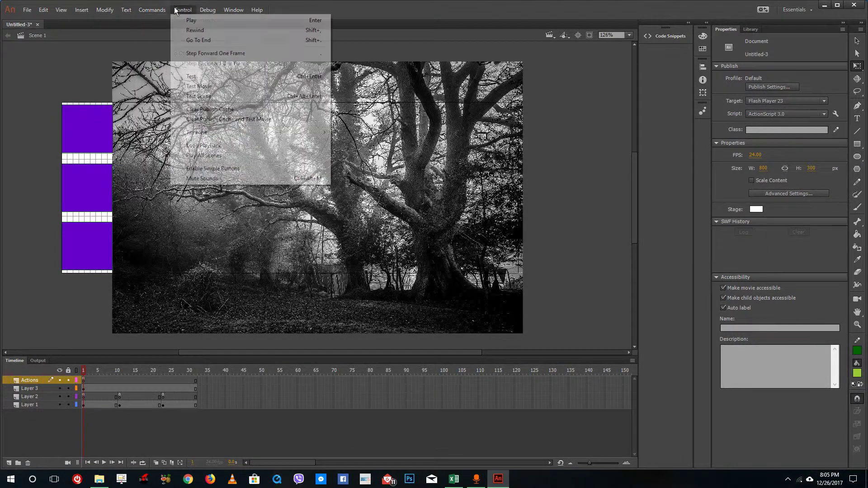
click(209, 97)
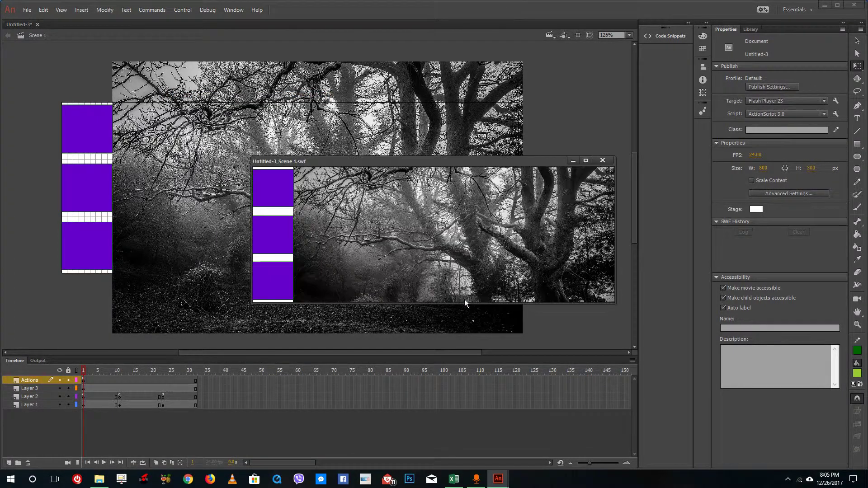
click(290, 191)
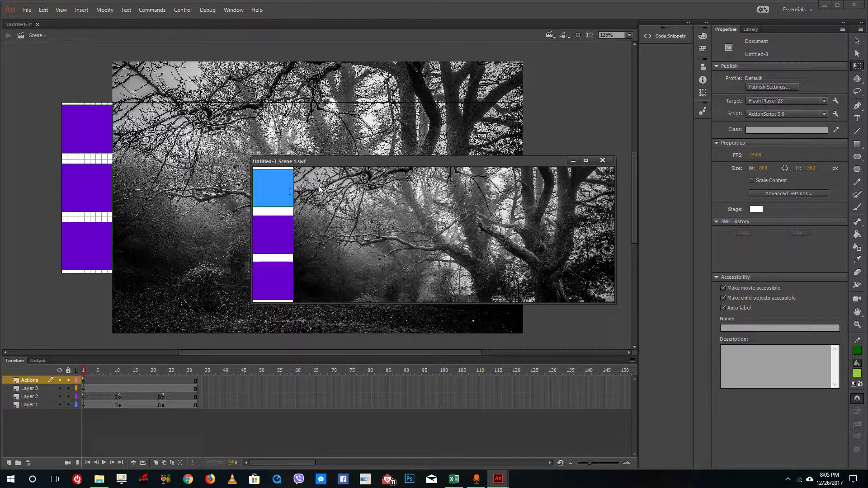
click(275, 236)
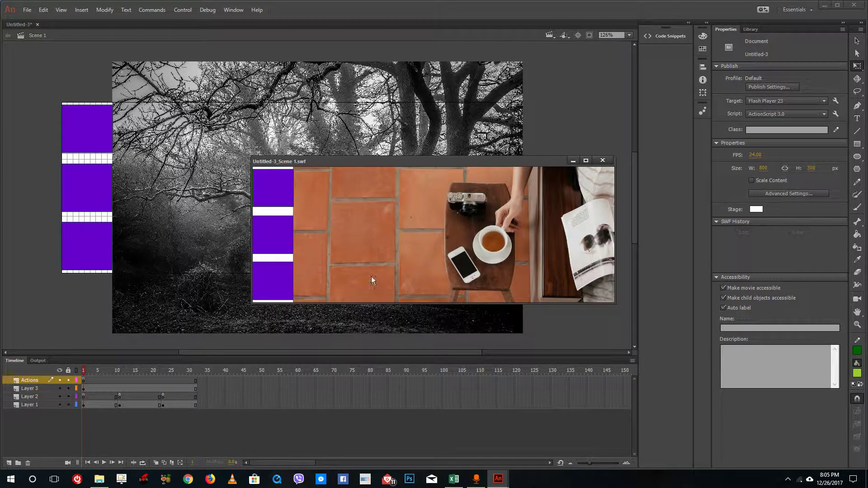
click(282, 283)
click(276, 187)
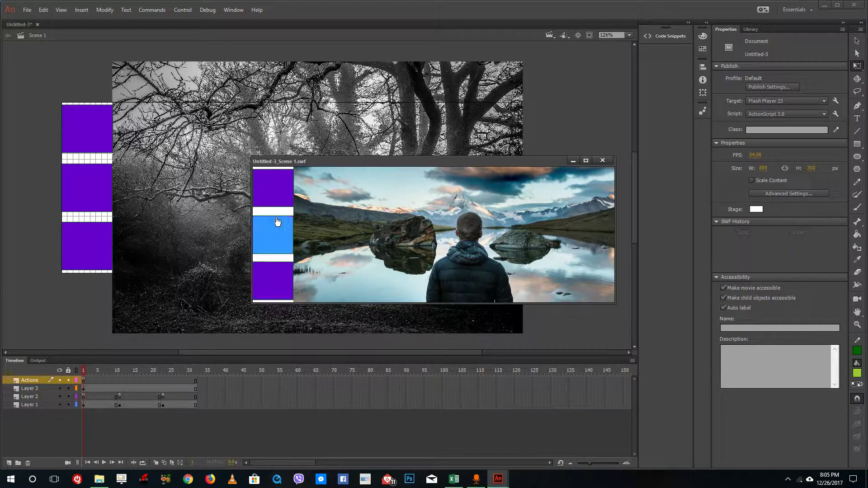
click(273, 271)
click(271, 246)
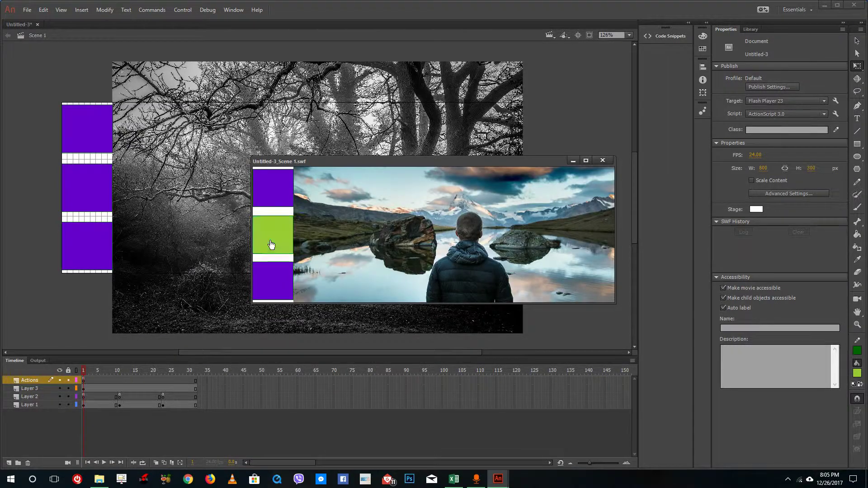
click(271, 194)
click(275, 272)
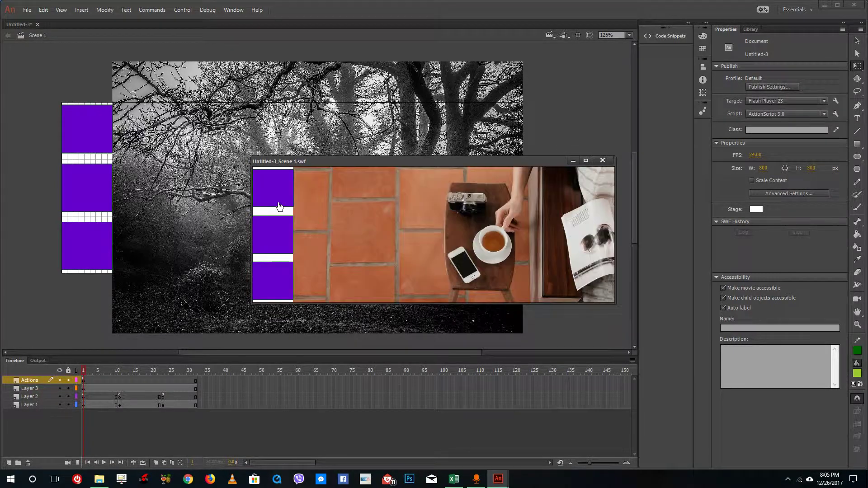